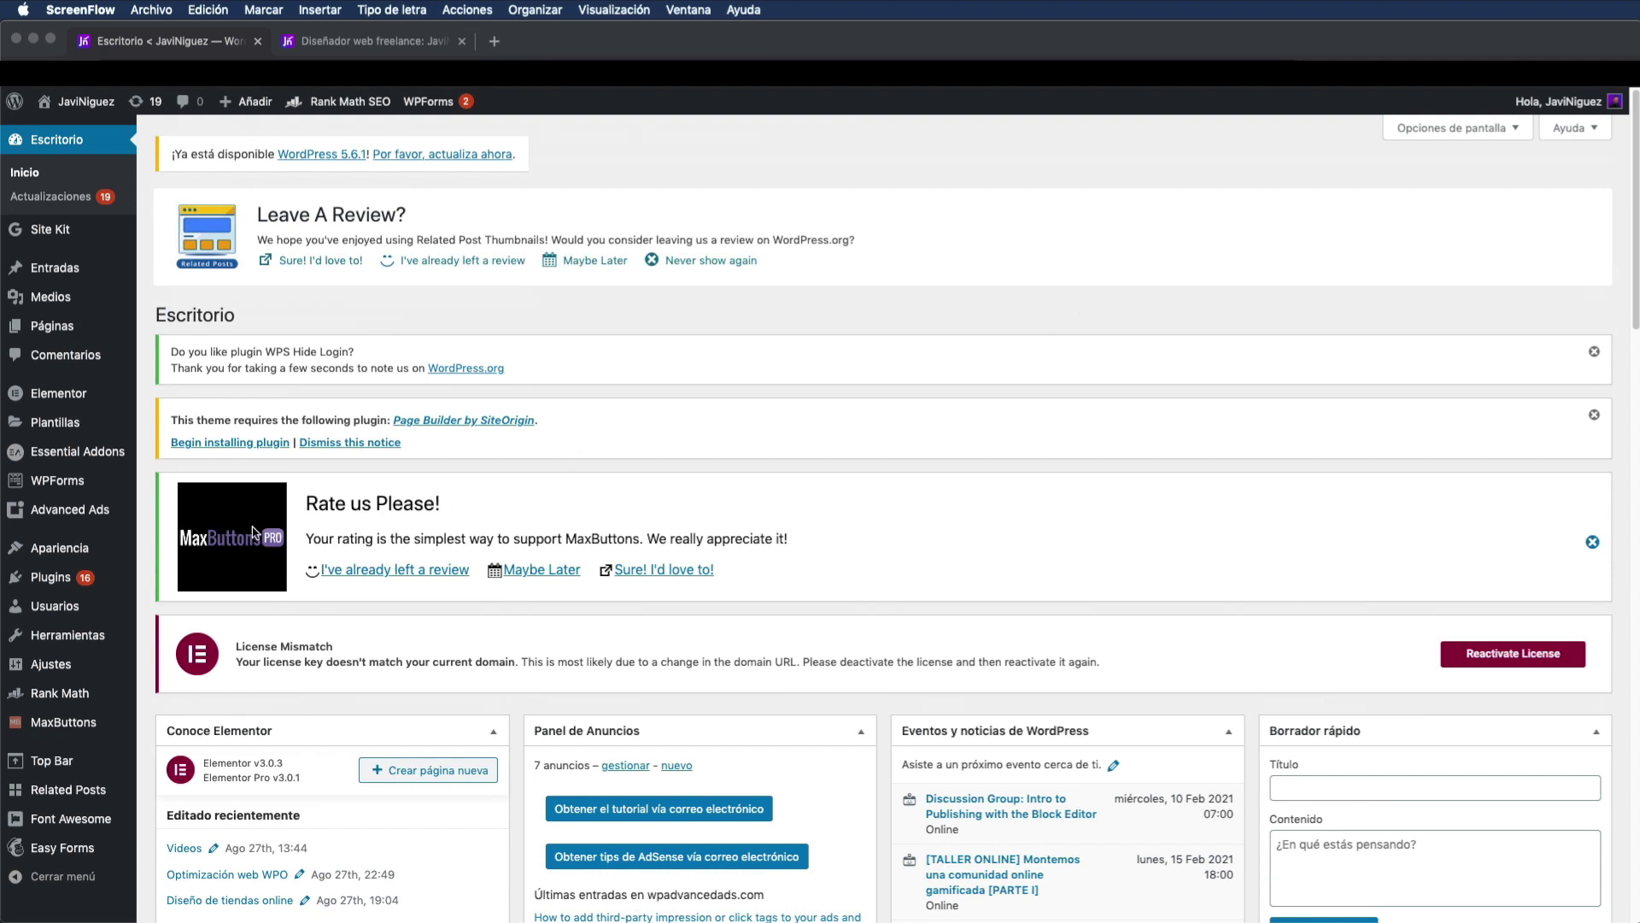
# Search the directory of new WordPress plugins for "whatsapp" and find Join.chat among the results
pyautogui.click(49, 579)
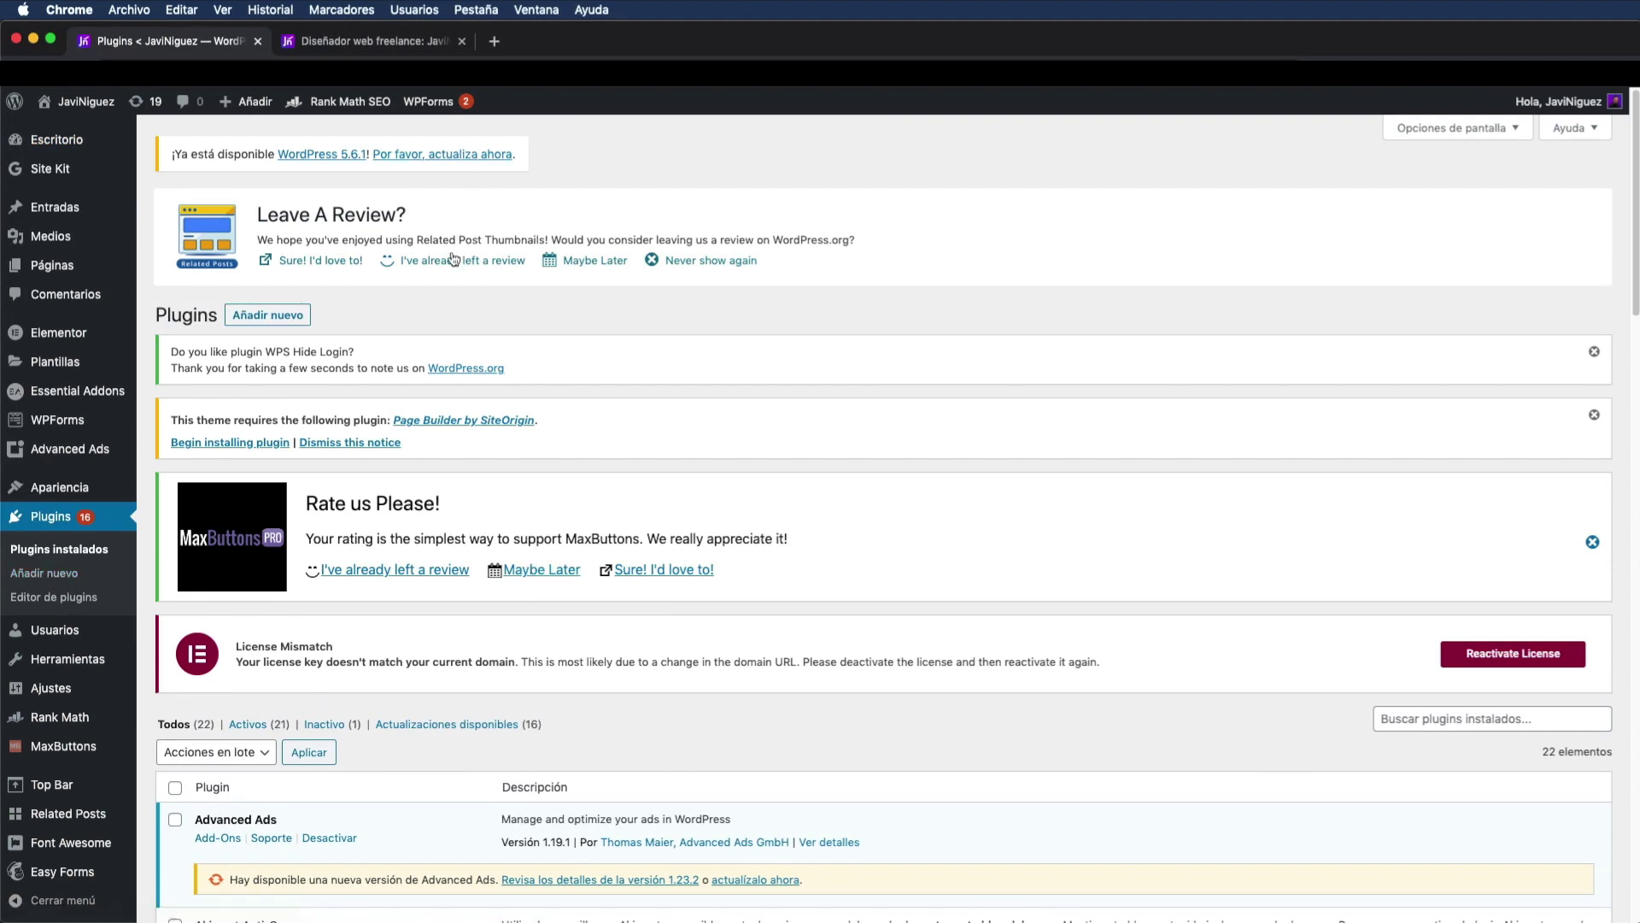
pyautogui.click(282, 315)
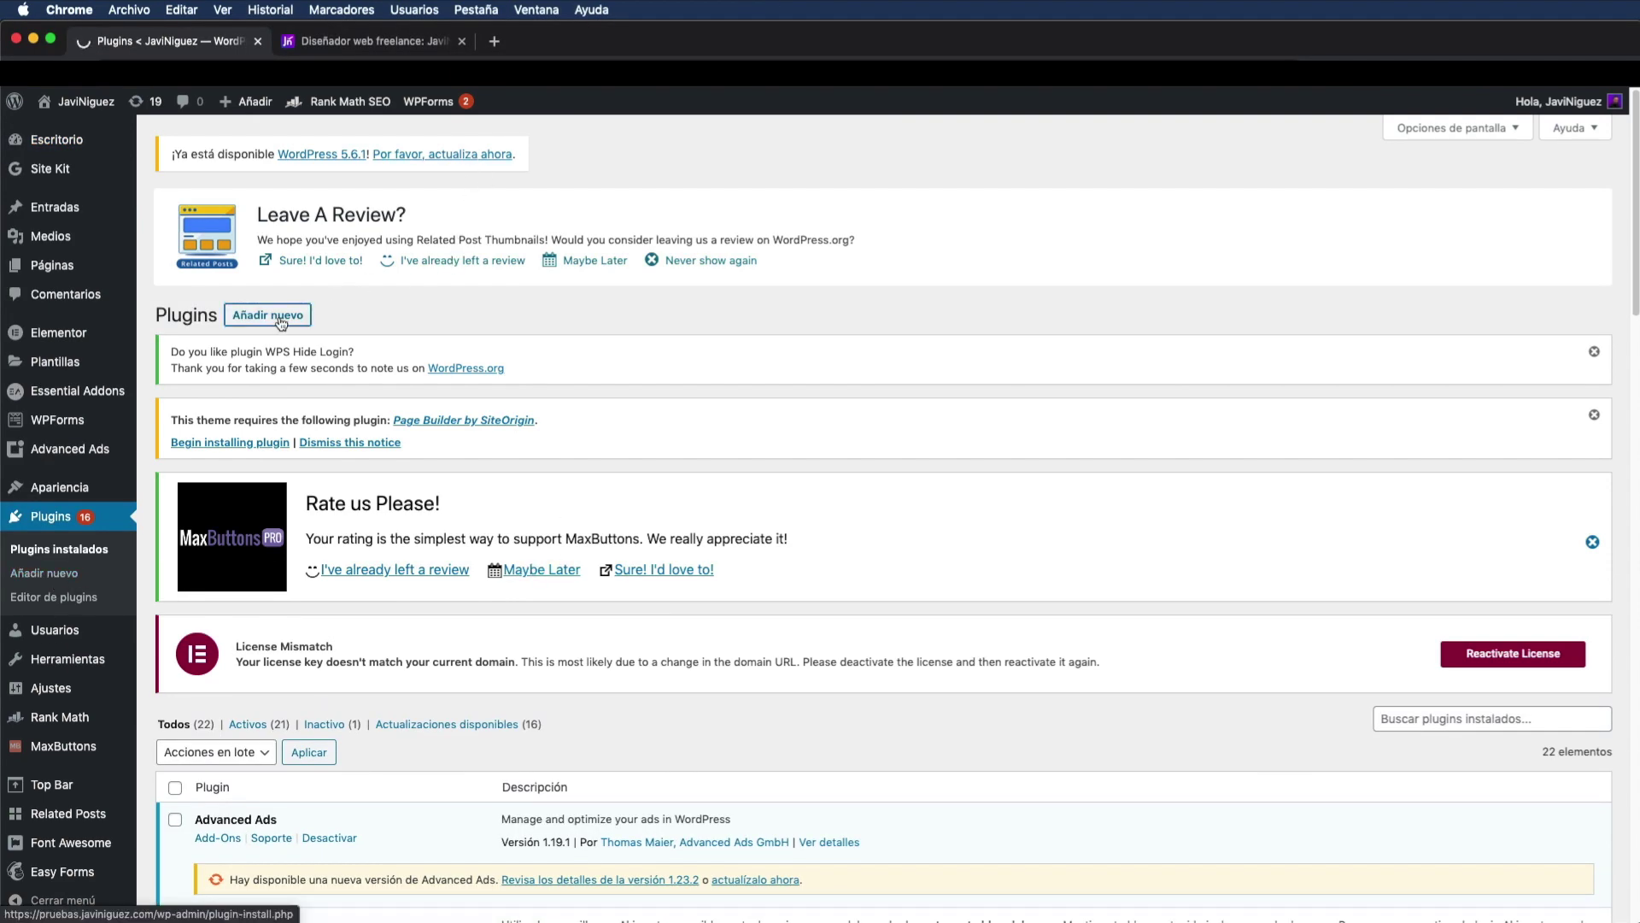
pyautogui.scroll(-3, 1311, 498)
pyautogui.click(1461, 520)
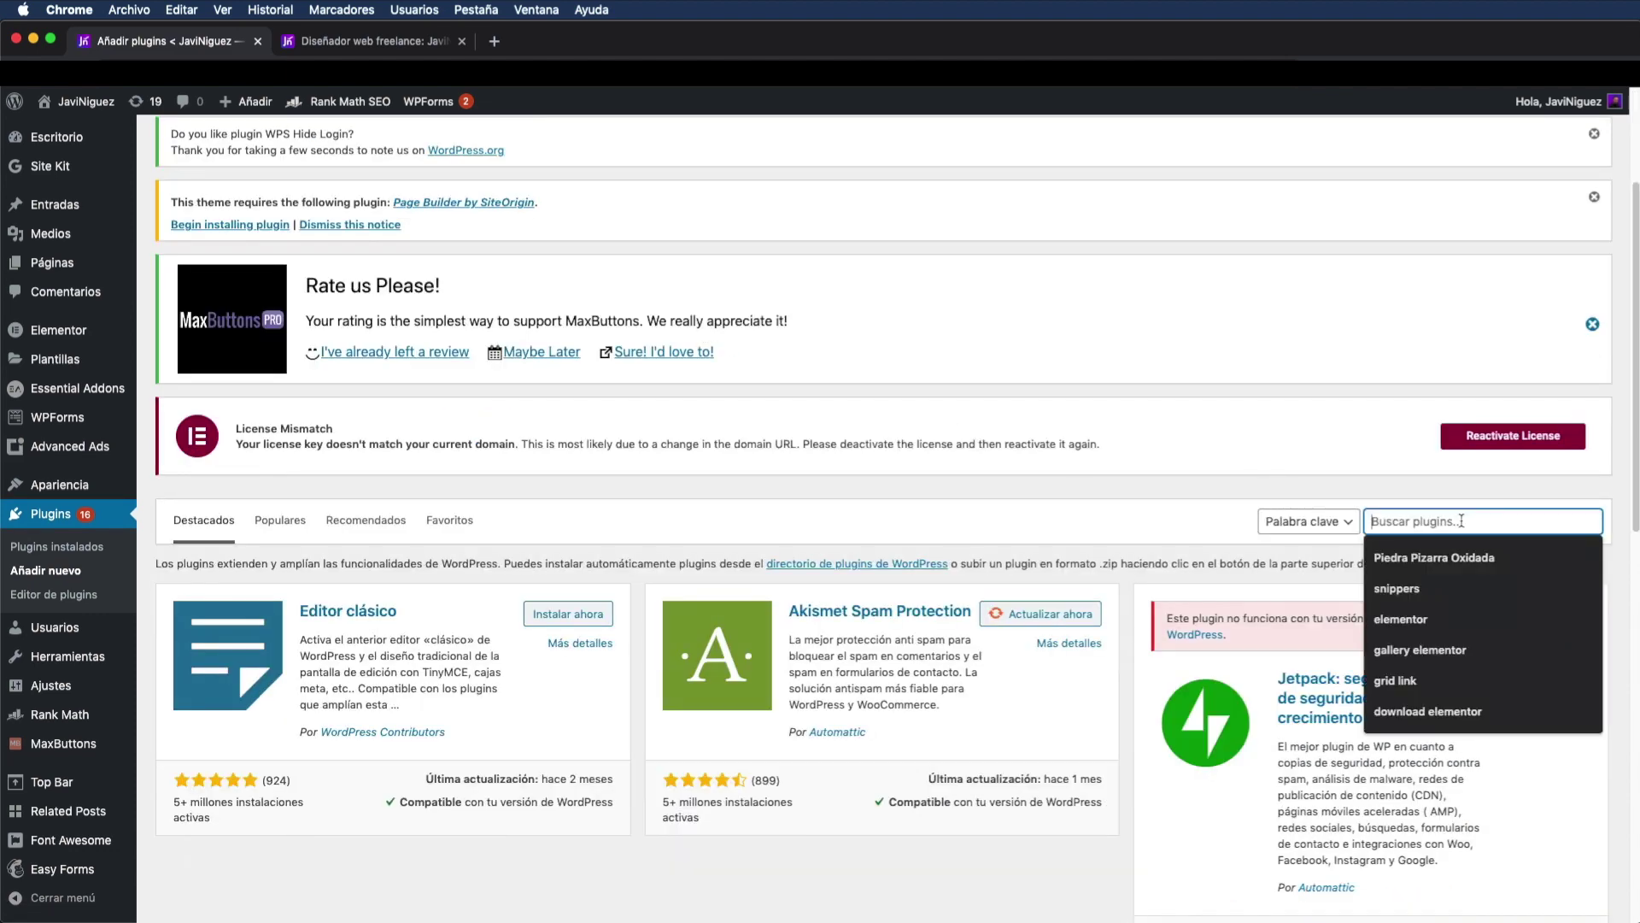
pyautogui.write('whatsapp')
pyautogui.scroll(-4, 842, 469)
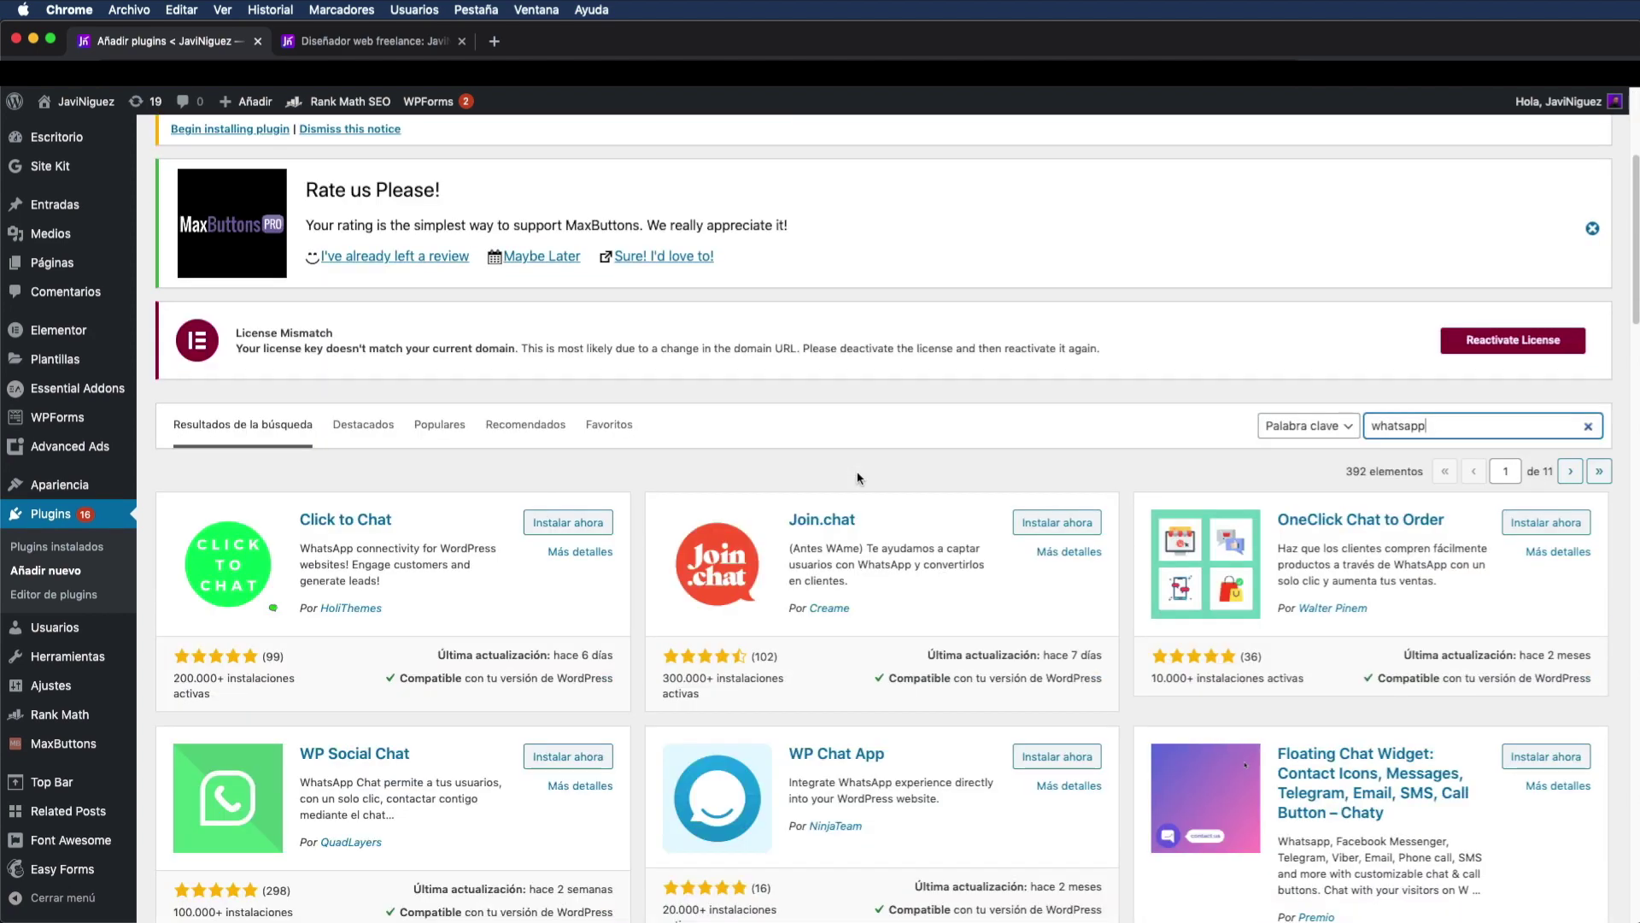
pyautogui.scroll(-2, 858, 477)
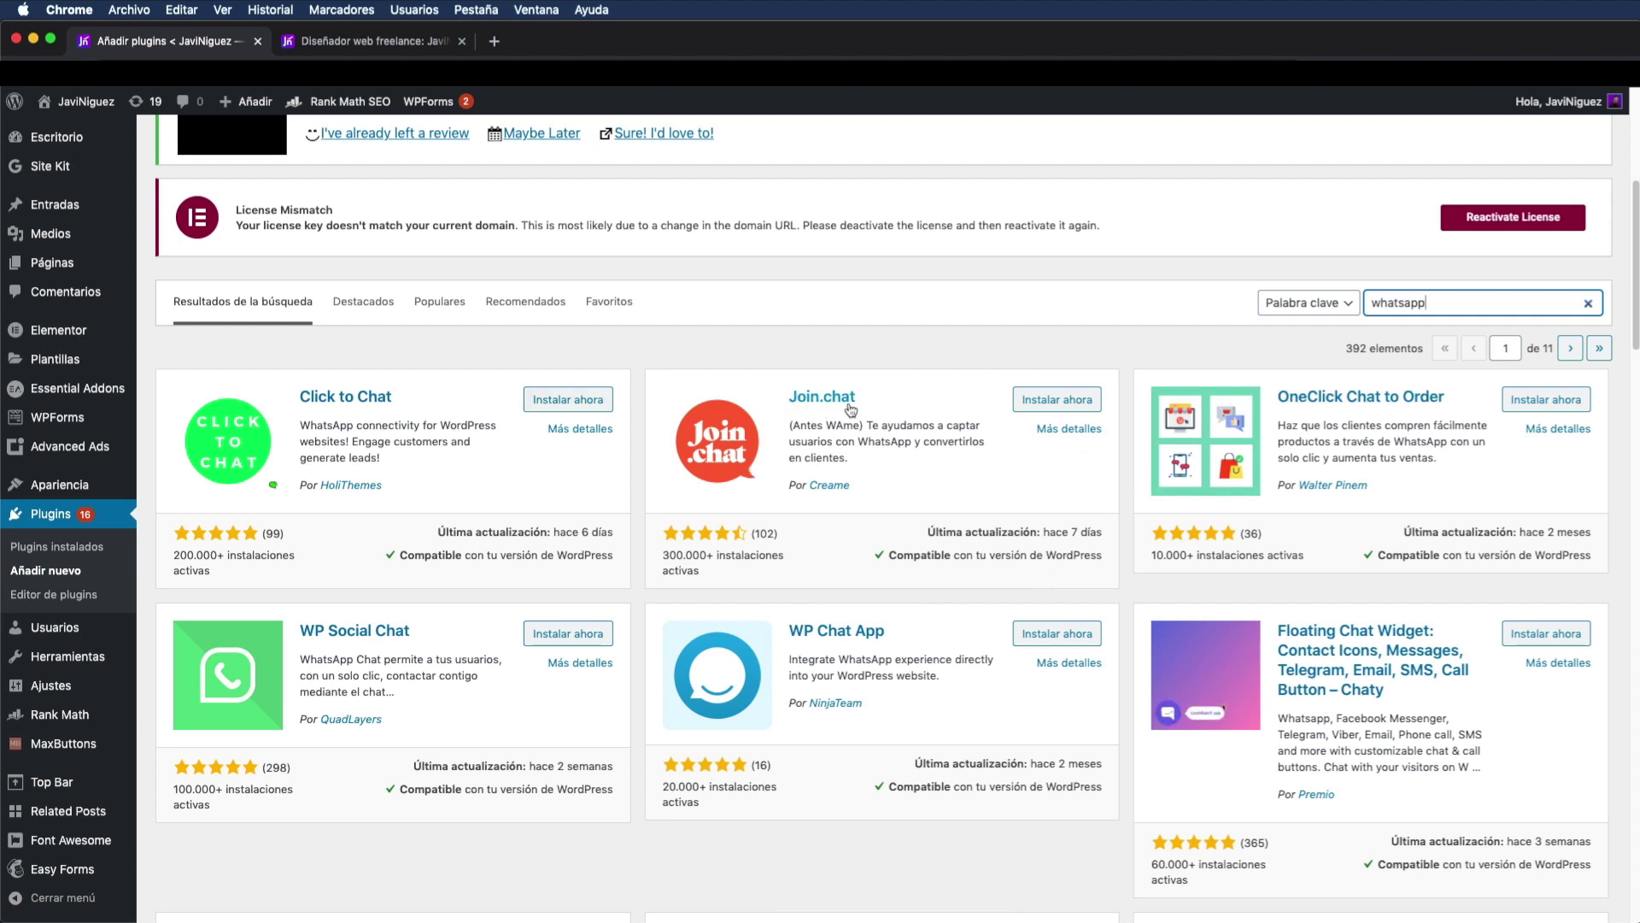
# Install and activate the Join.chat plugin
pyautogui.click(1059, 400)
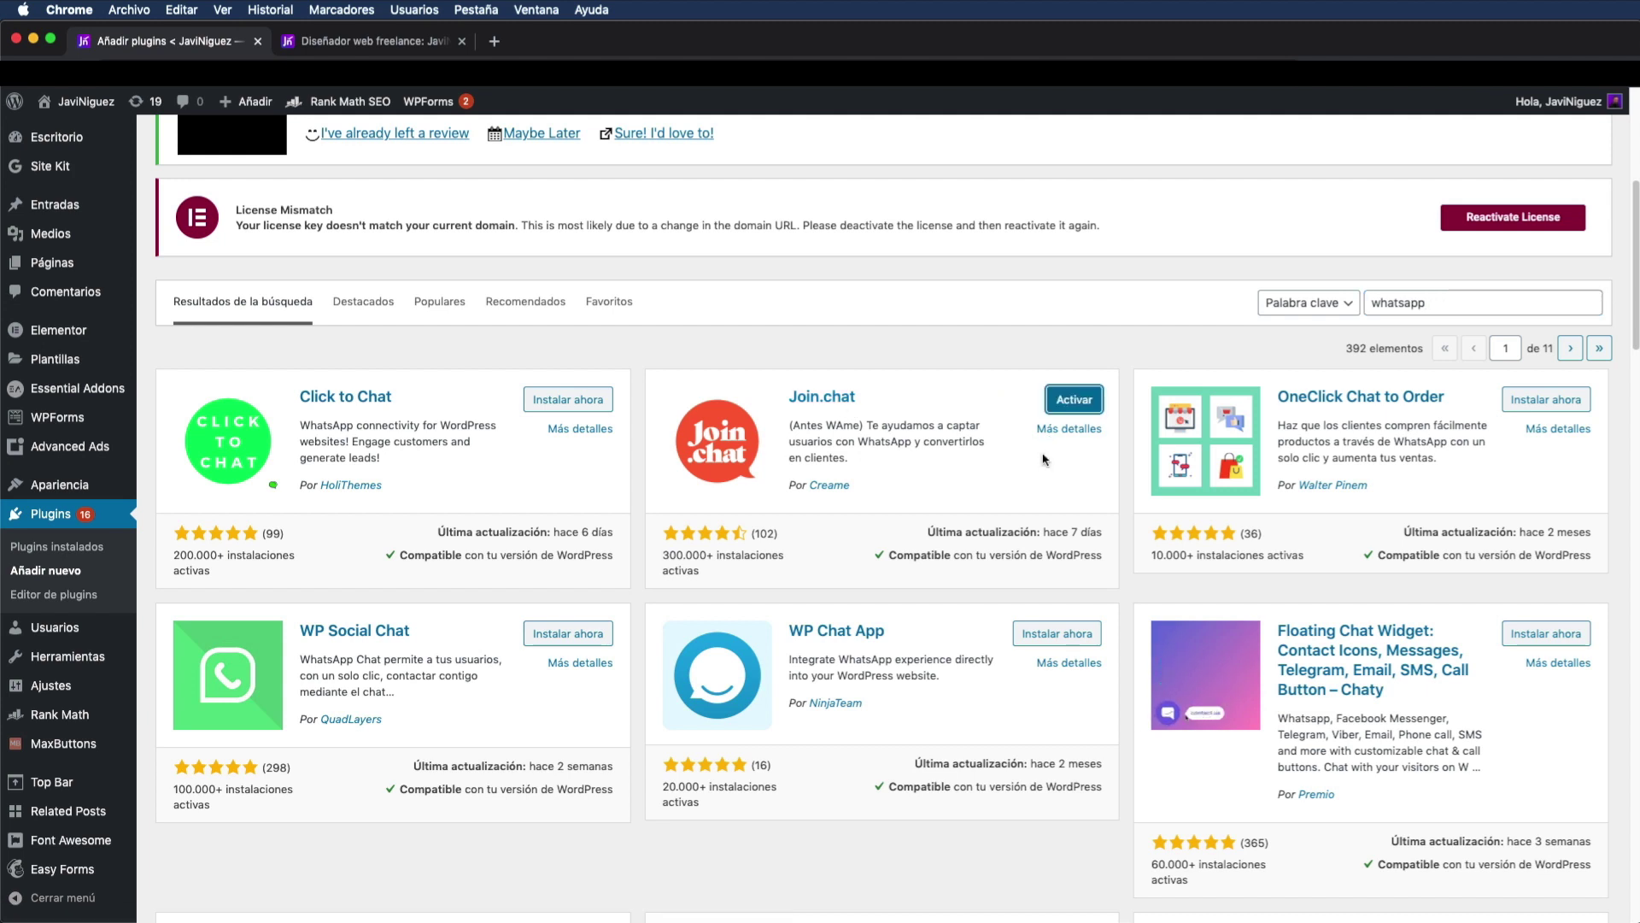
pyautogui.click(1081, 402)
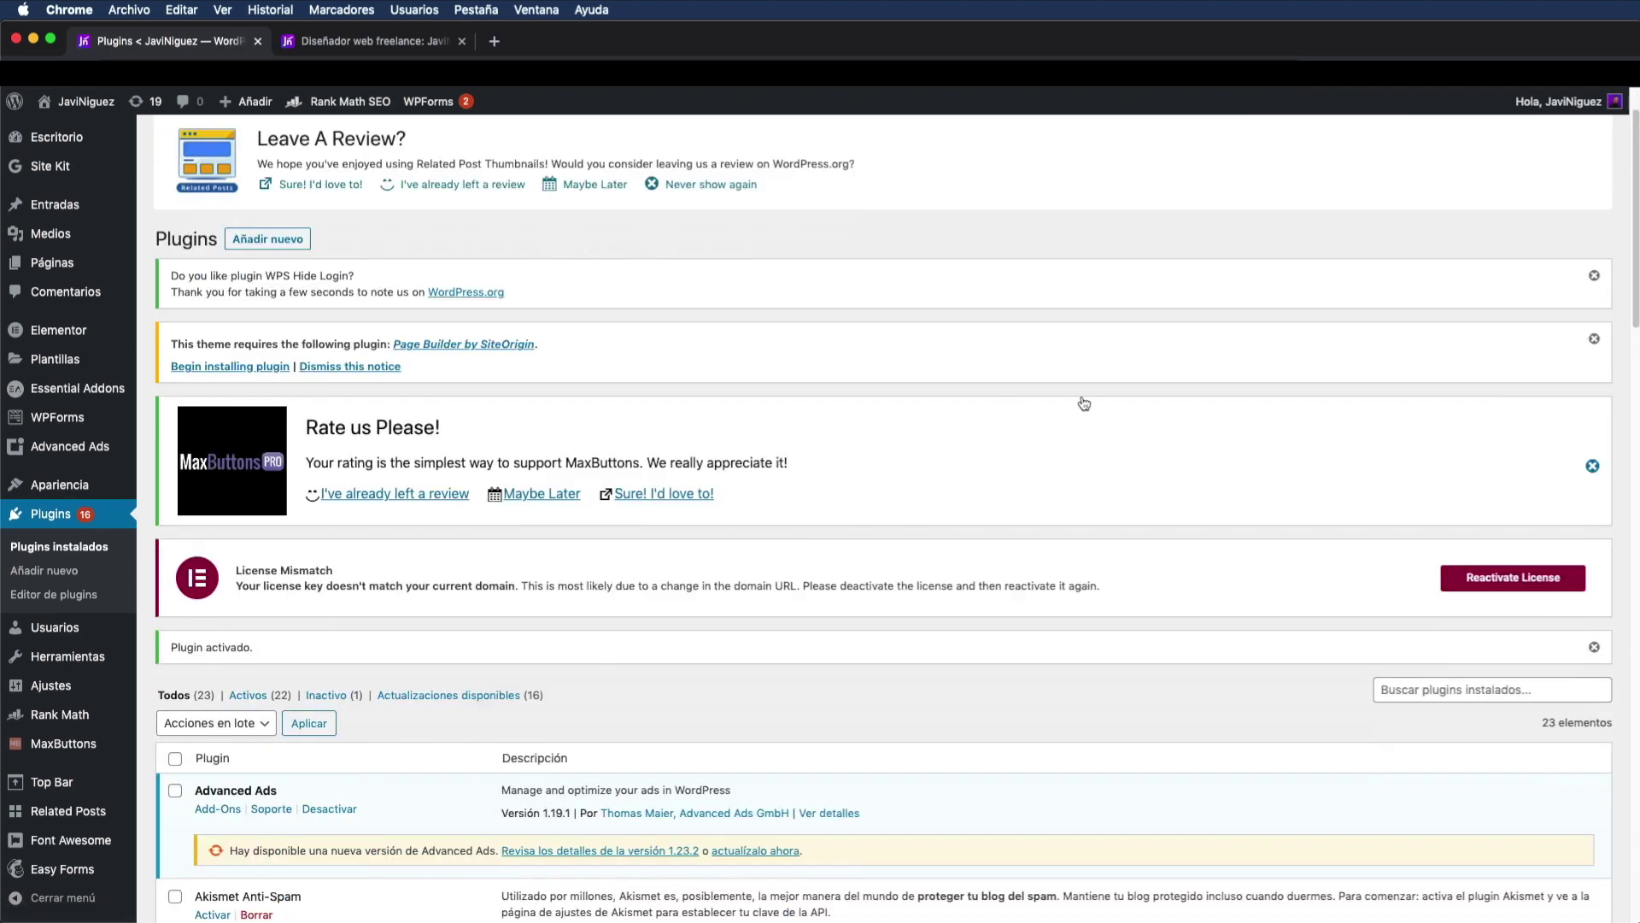
pyautogui.scroll(-3, 1084, 403)
pyautogui.scroll(5, 1084, 403)
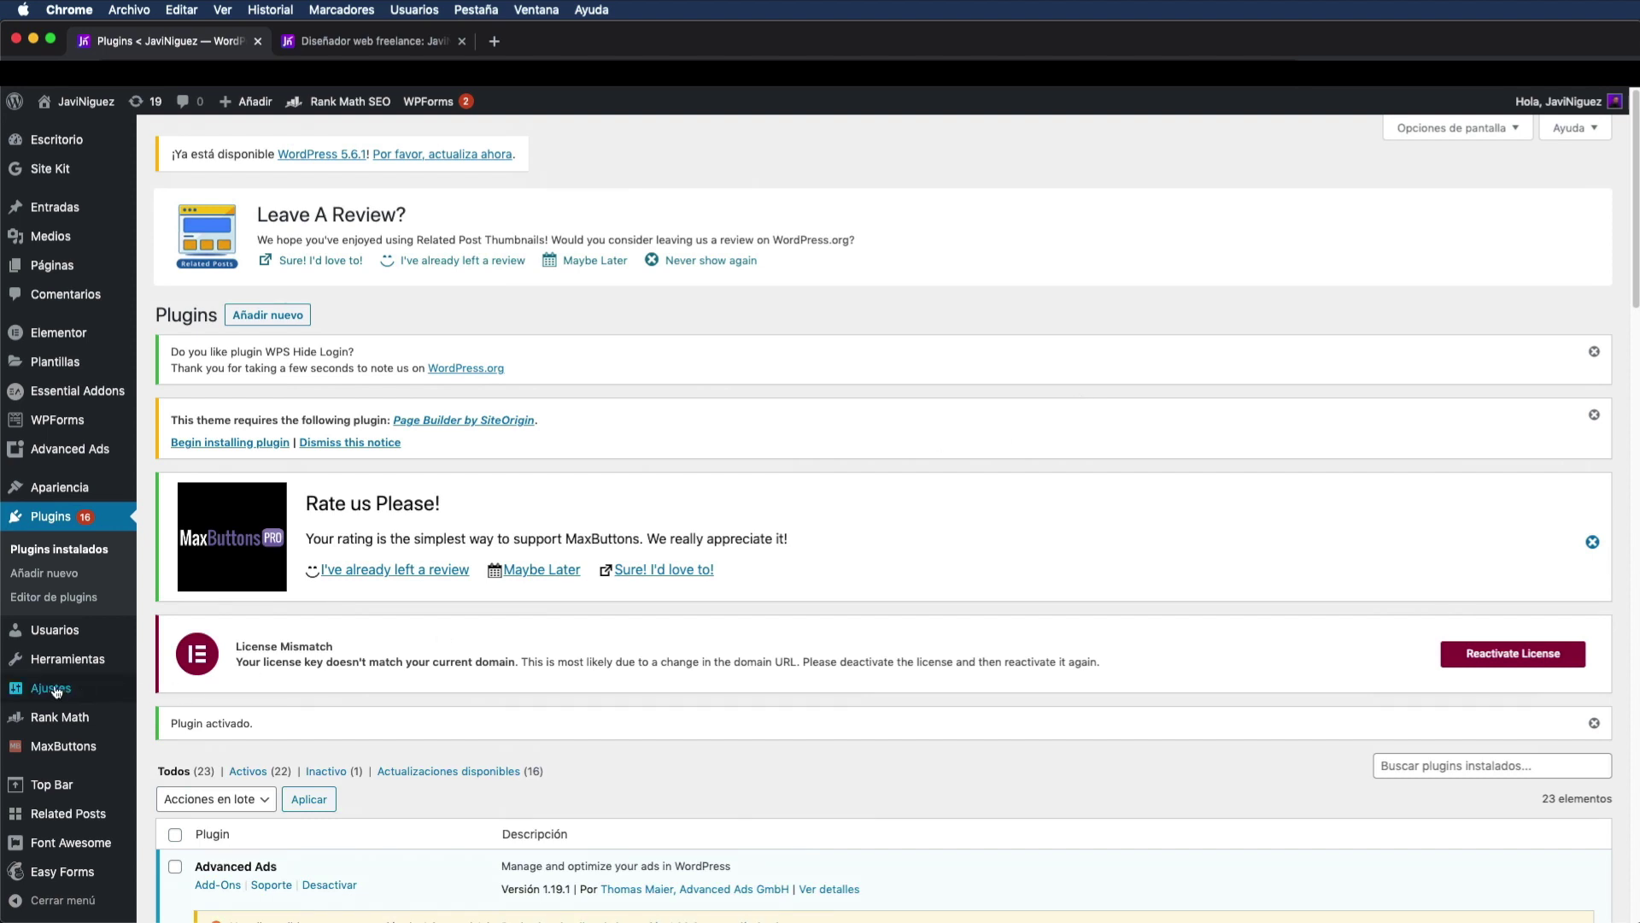
# Open the Join.chat settings page at its general WhatsApp button options
pyautogui.moveTo(112, 696)
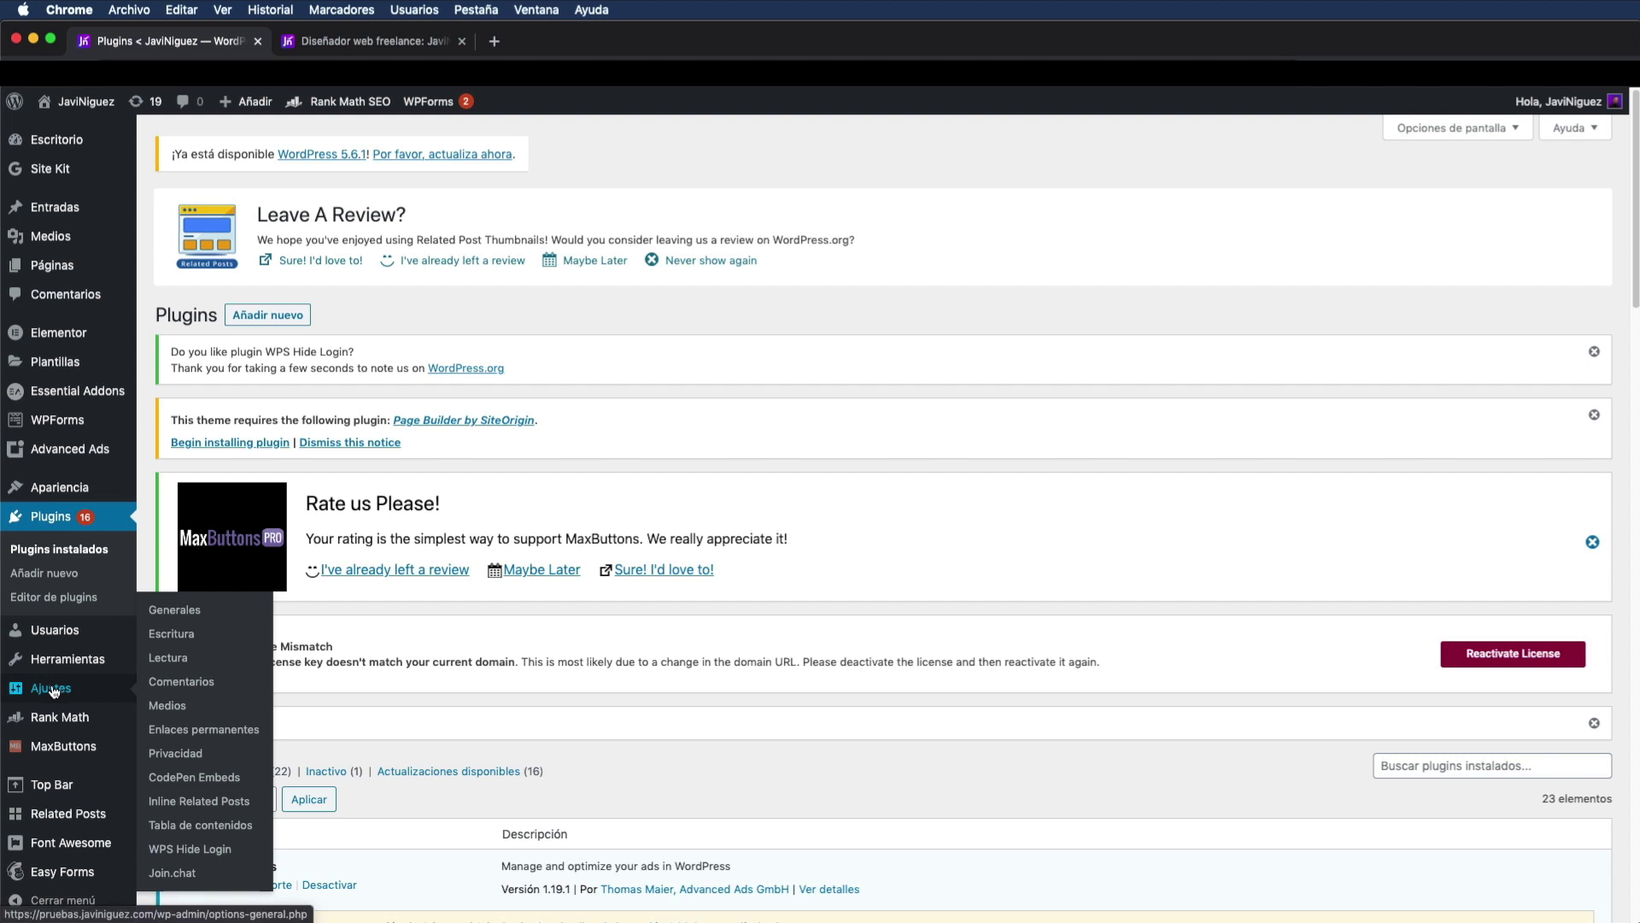
pyautogui.click(171, 874)
pyautogui.scroll(-6, 655, 792)
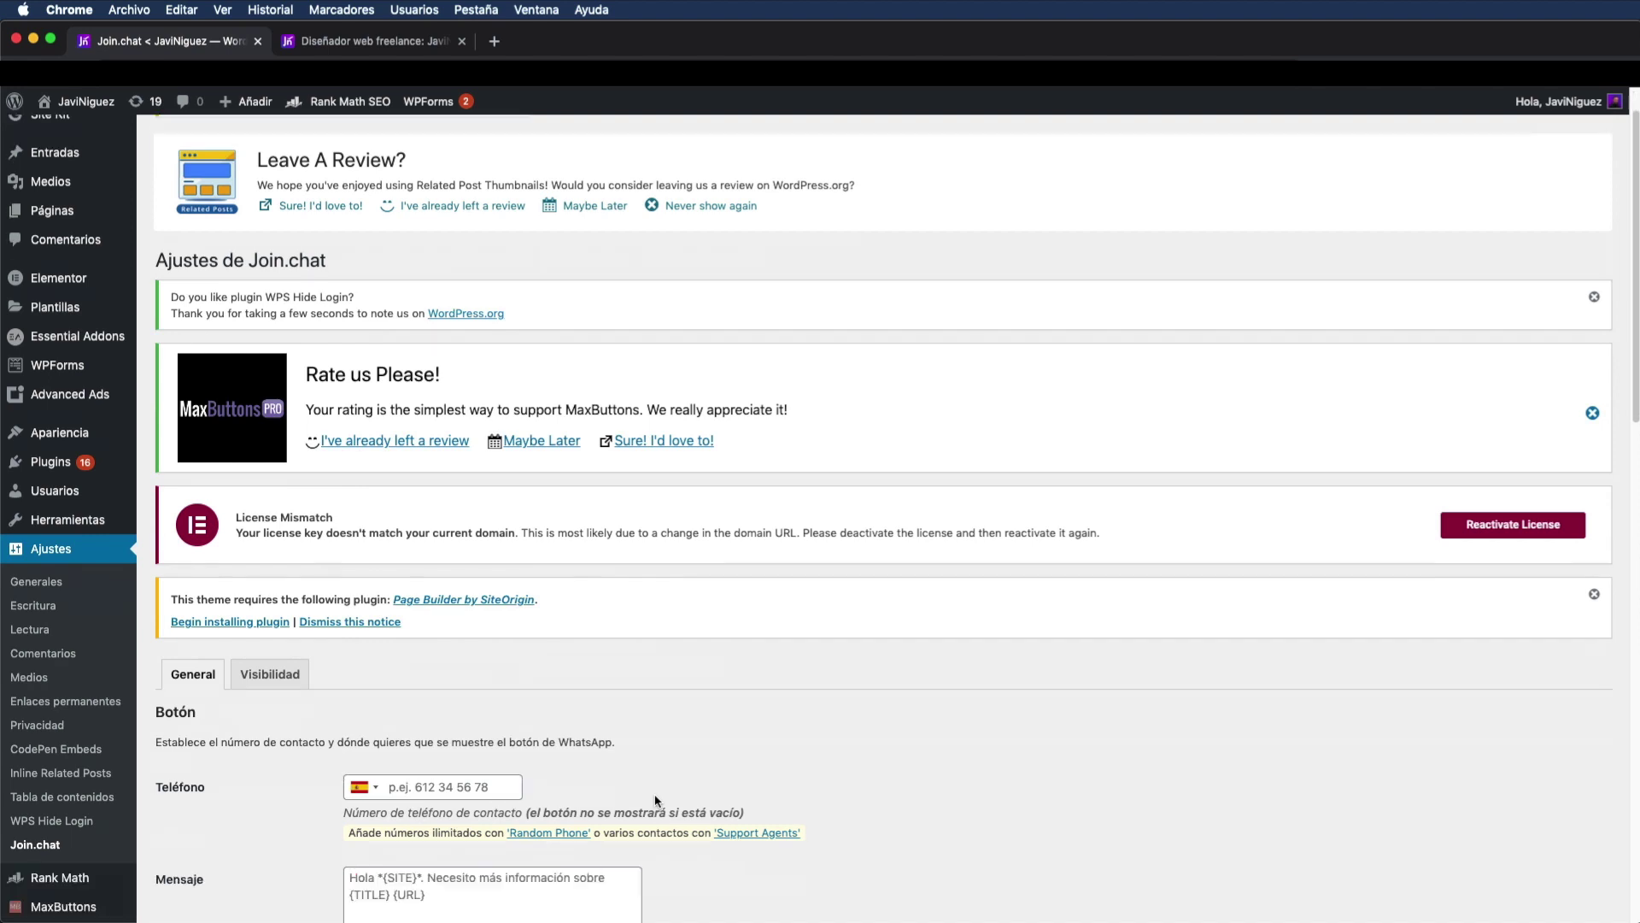
pyautogui.scroll(-2, 657, 801)
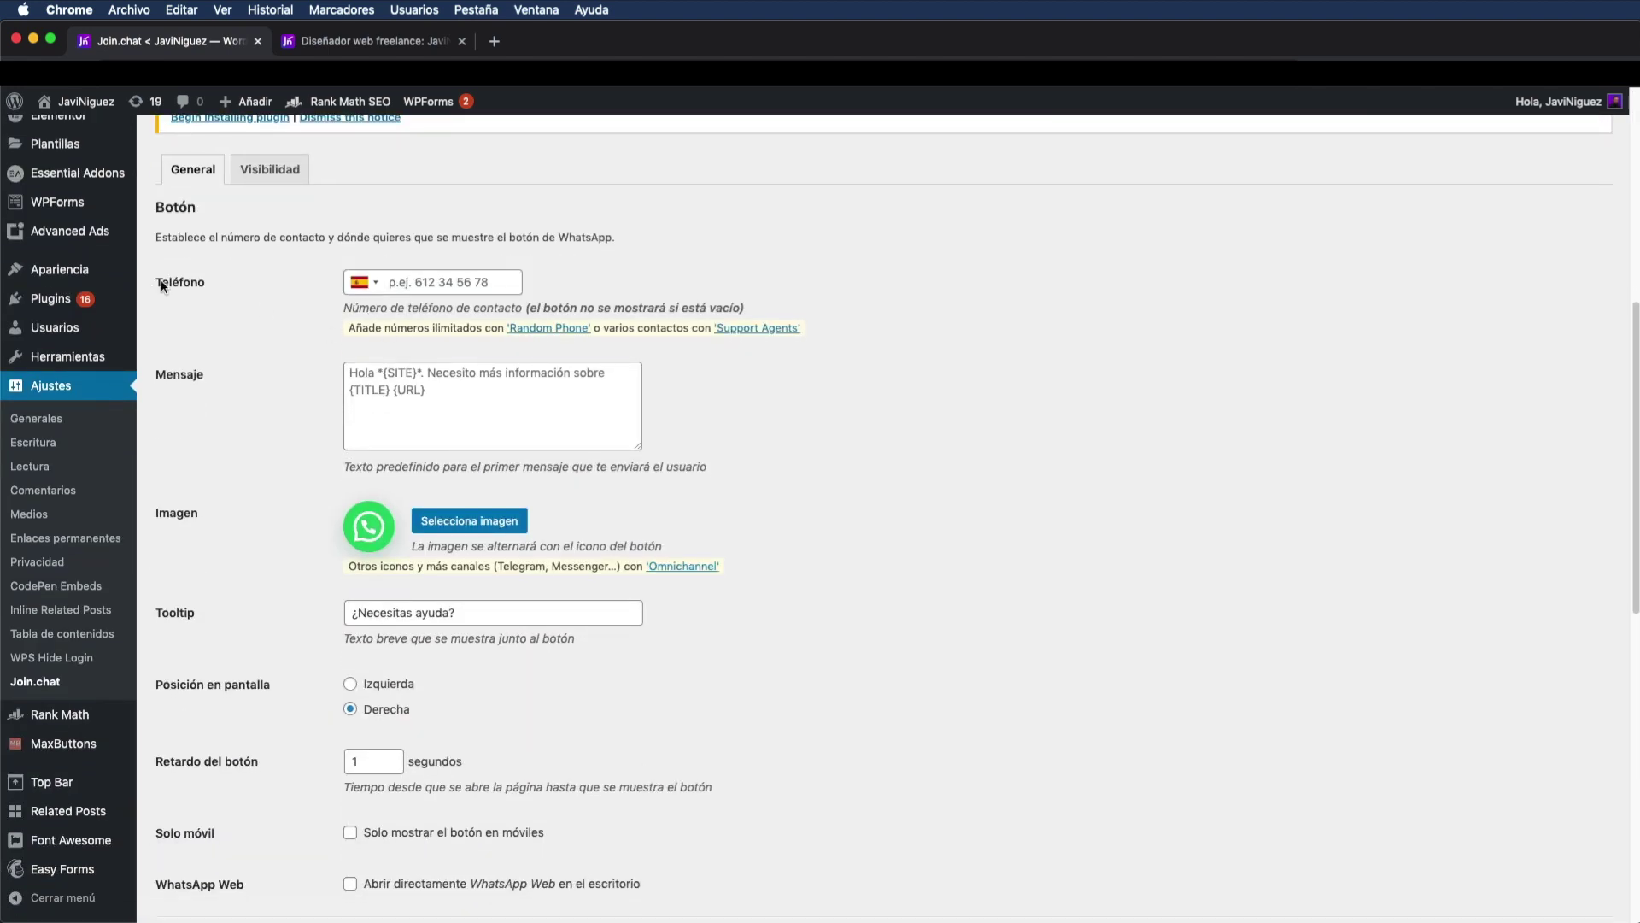
# Set the WhatsApp button's phone country to Spain (+34) and enter the contact phone number
pyautogui.click(376, 289)
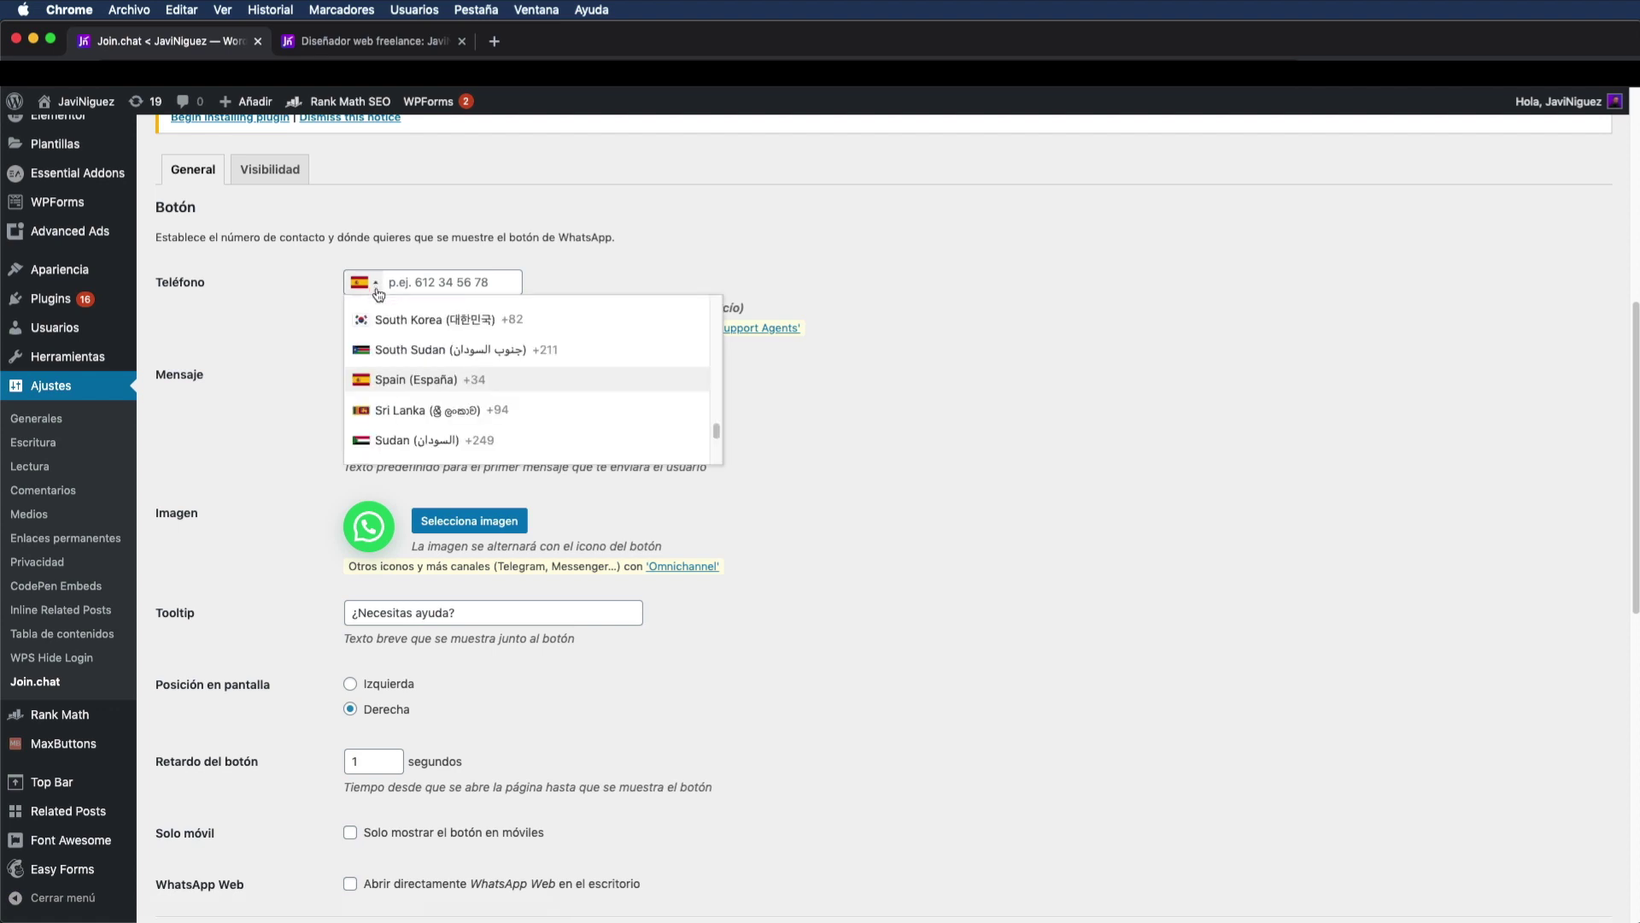
pyautogui.scroll(-1, 489, 393)
pyautogui.scroll(-5, 489, 392)
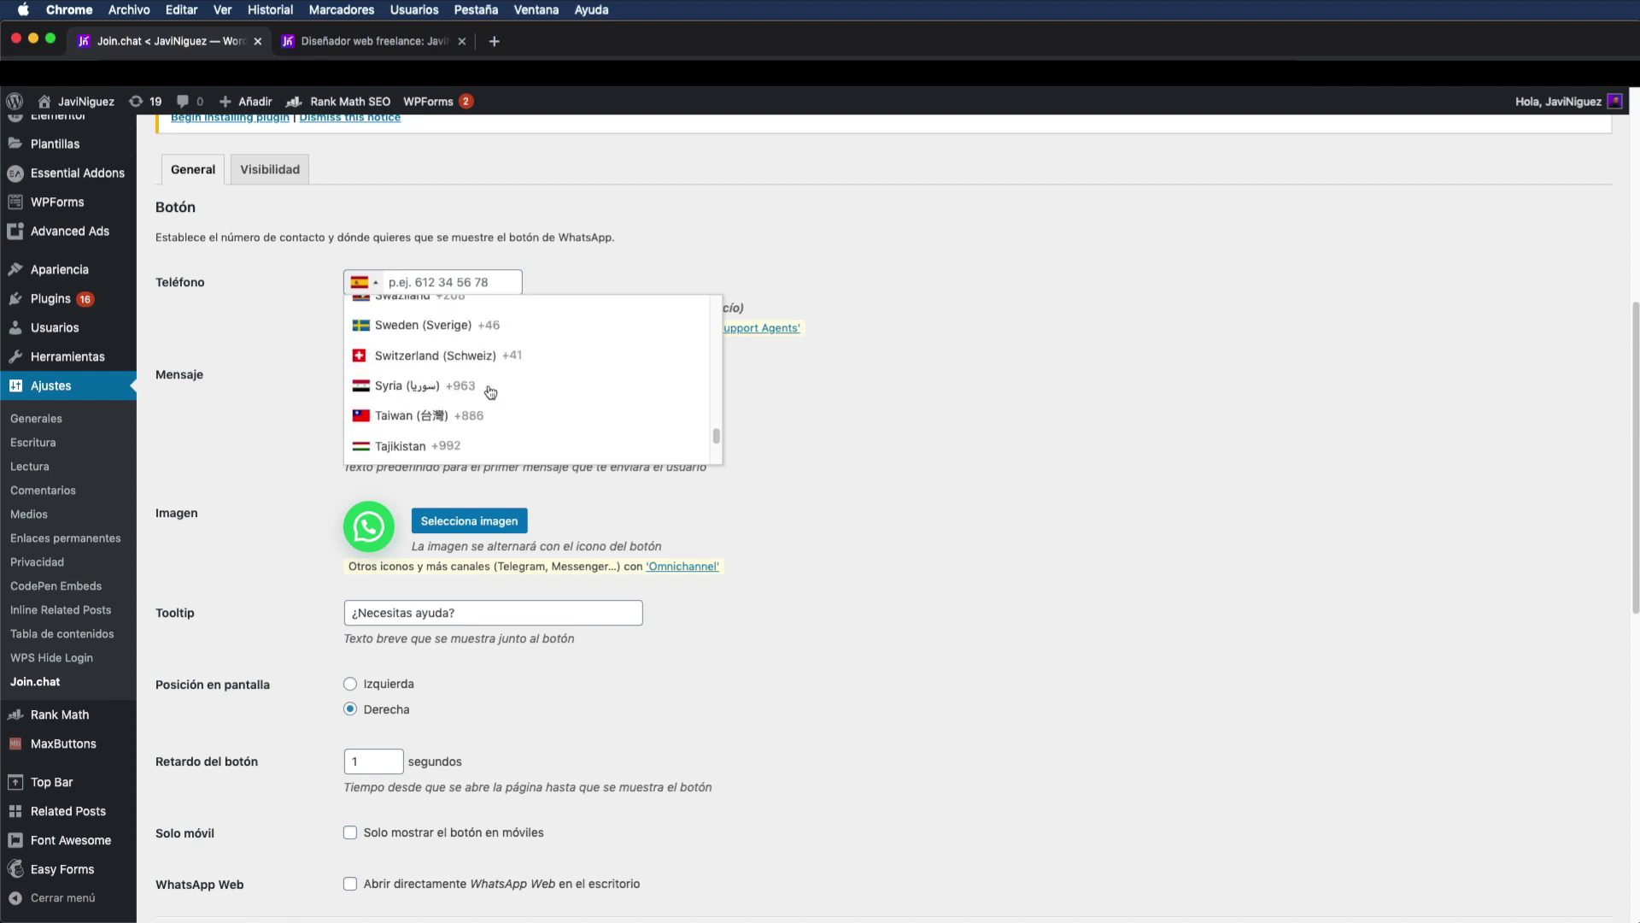
pyautogui.scroll(2, 491, 392)
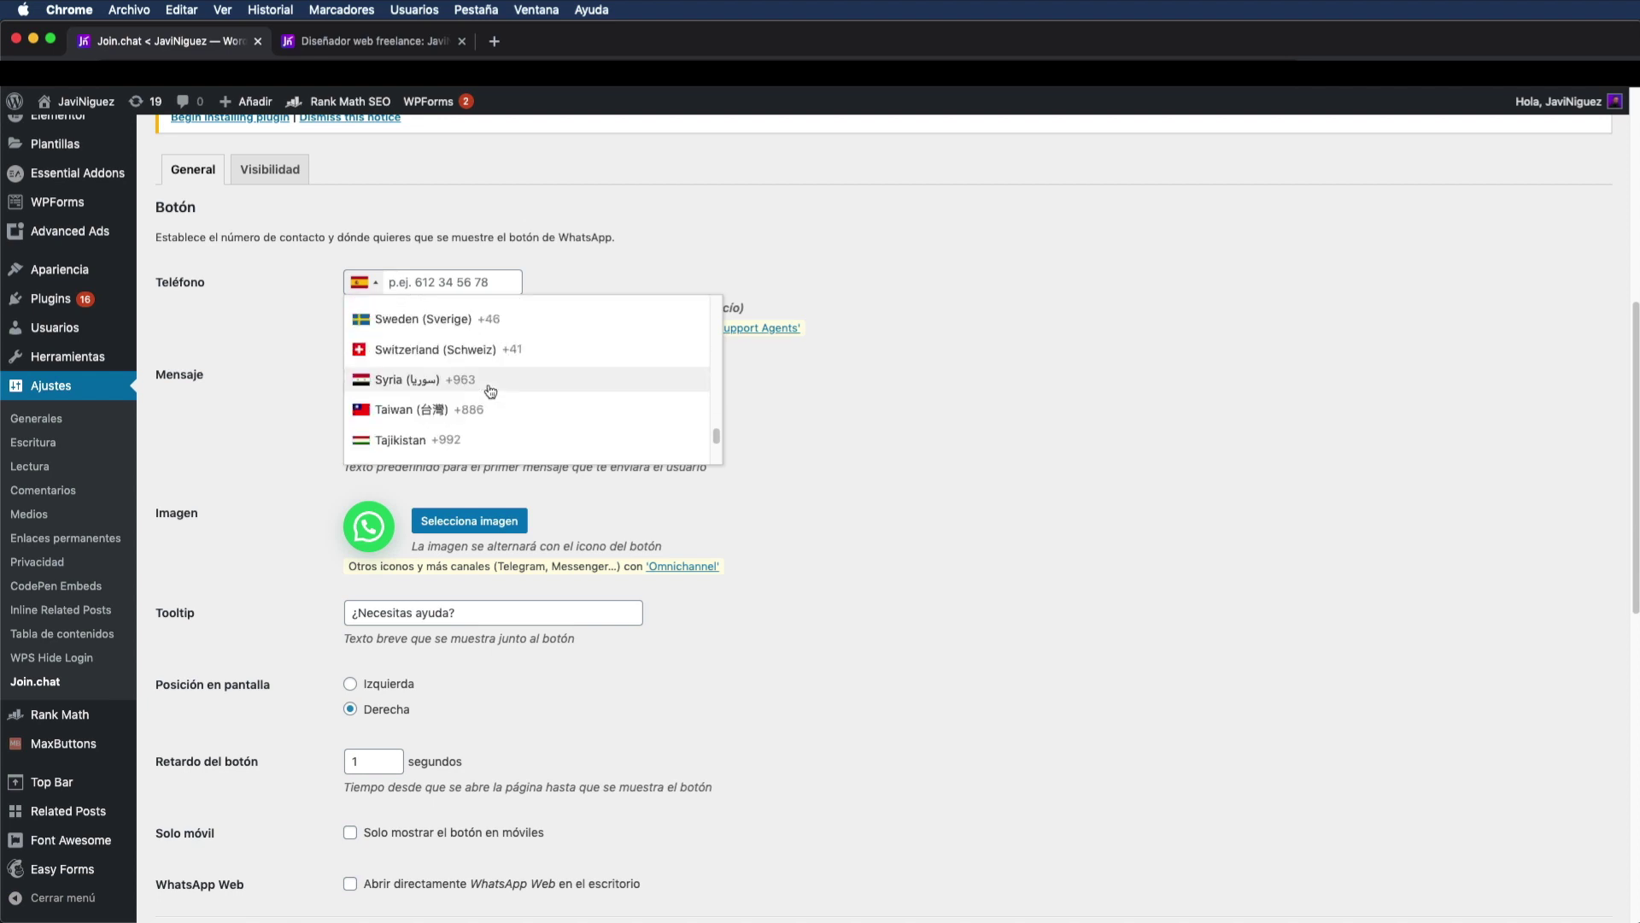
pyautogui.scroll(4, 491, 391)
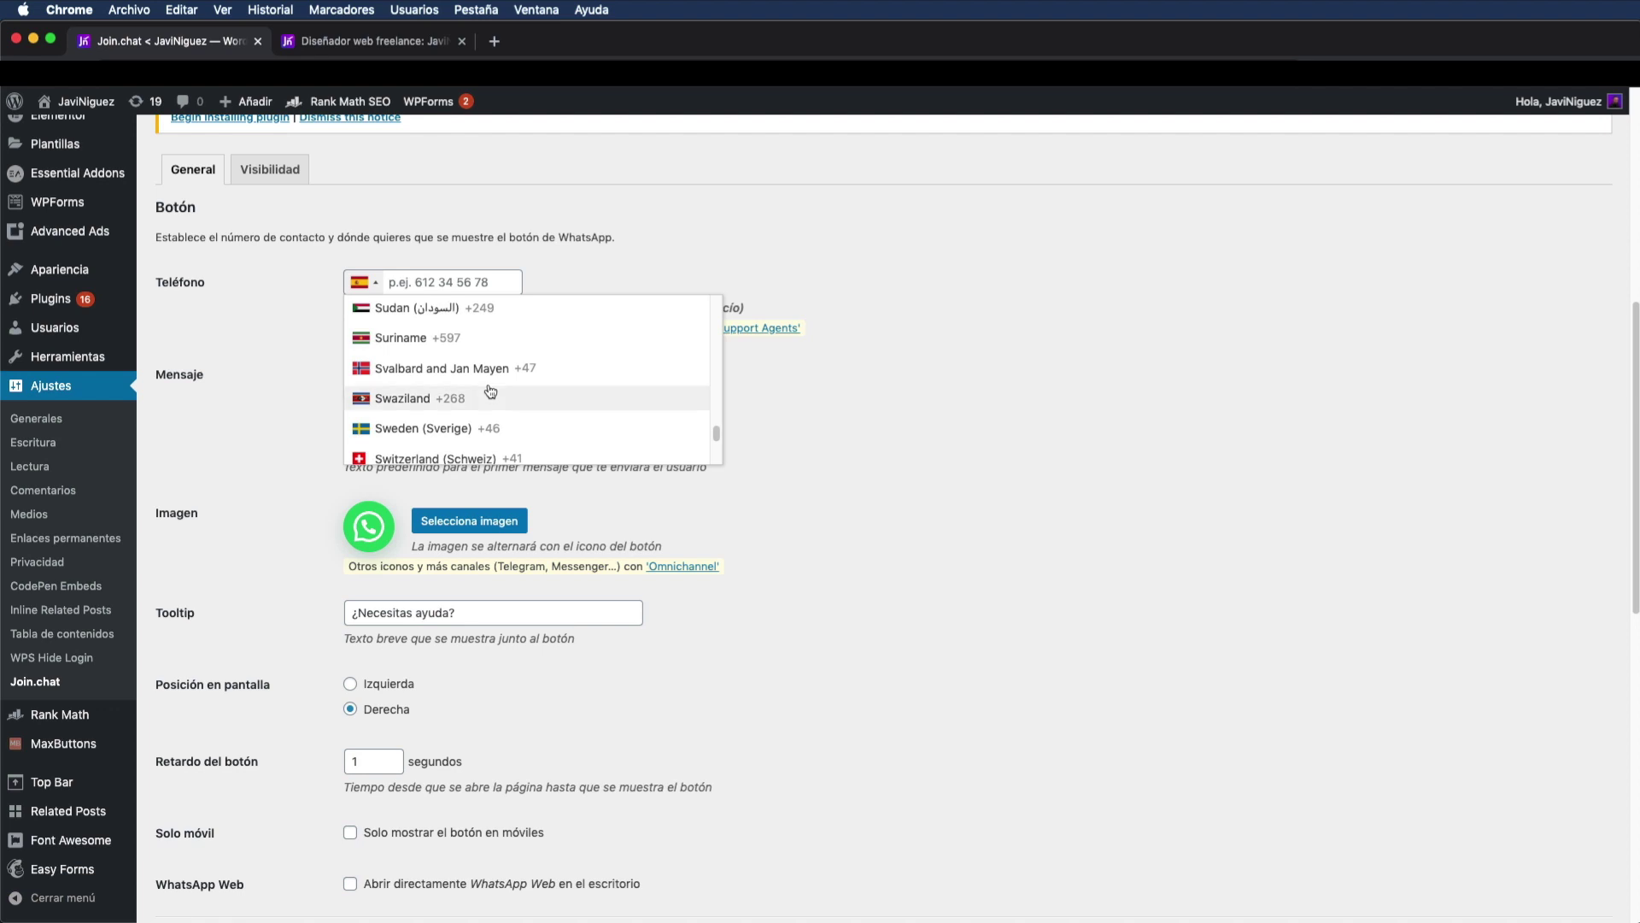
pyautogui.scroll(2, 491, 392)
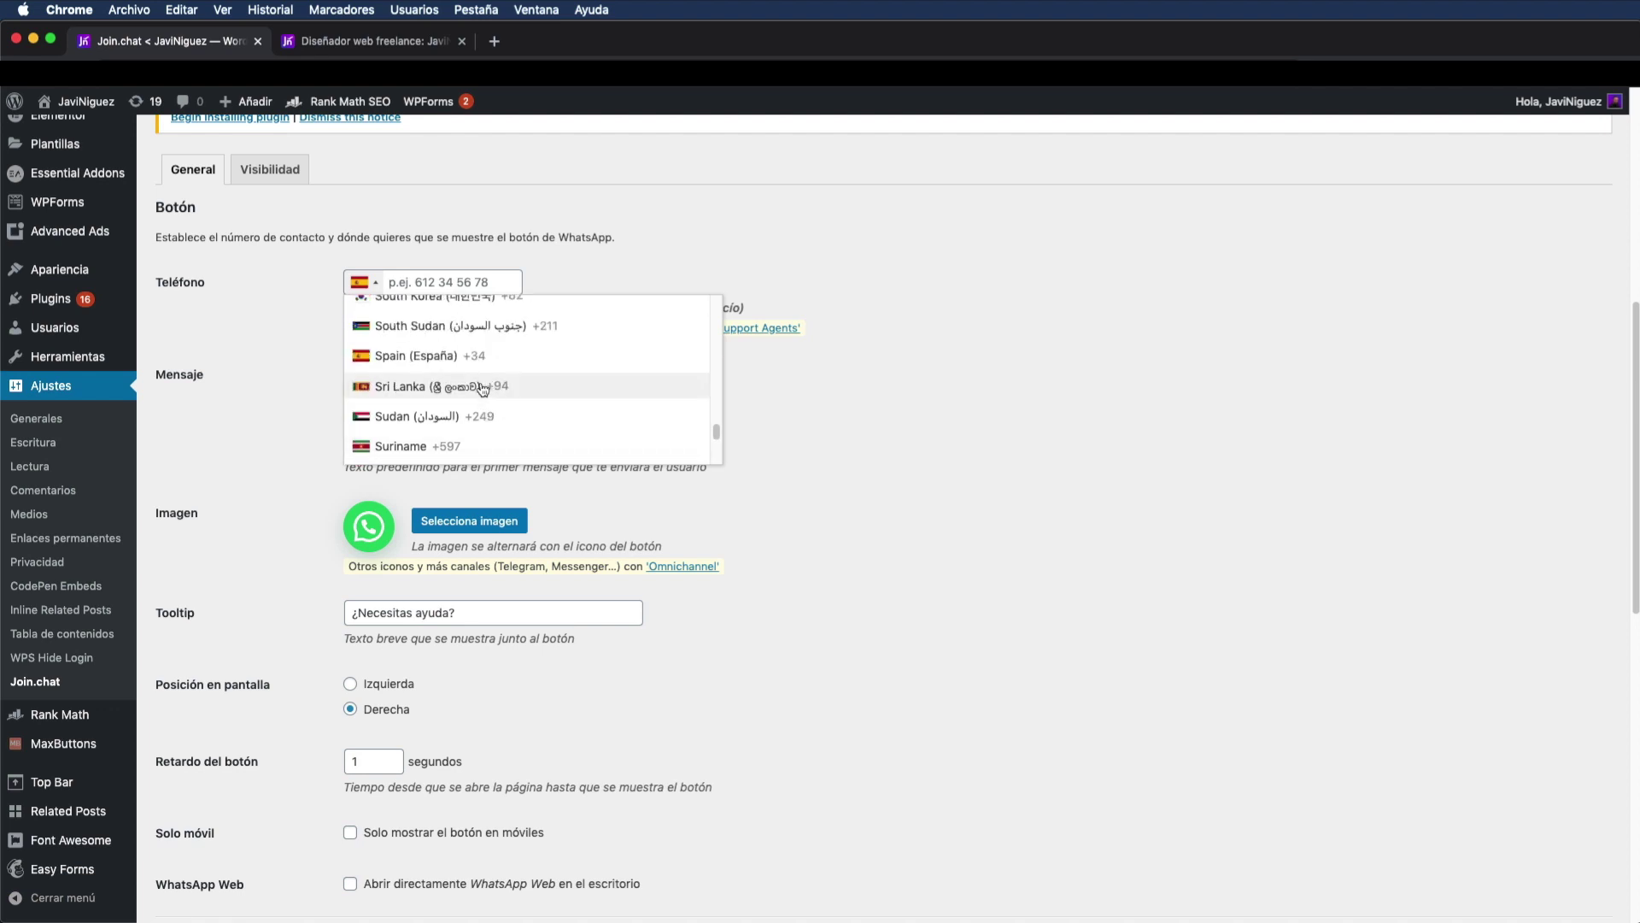
pyautogui.click(425, 357)
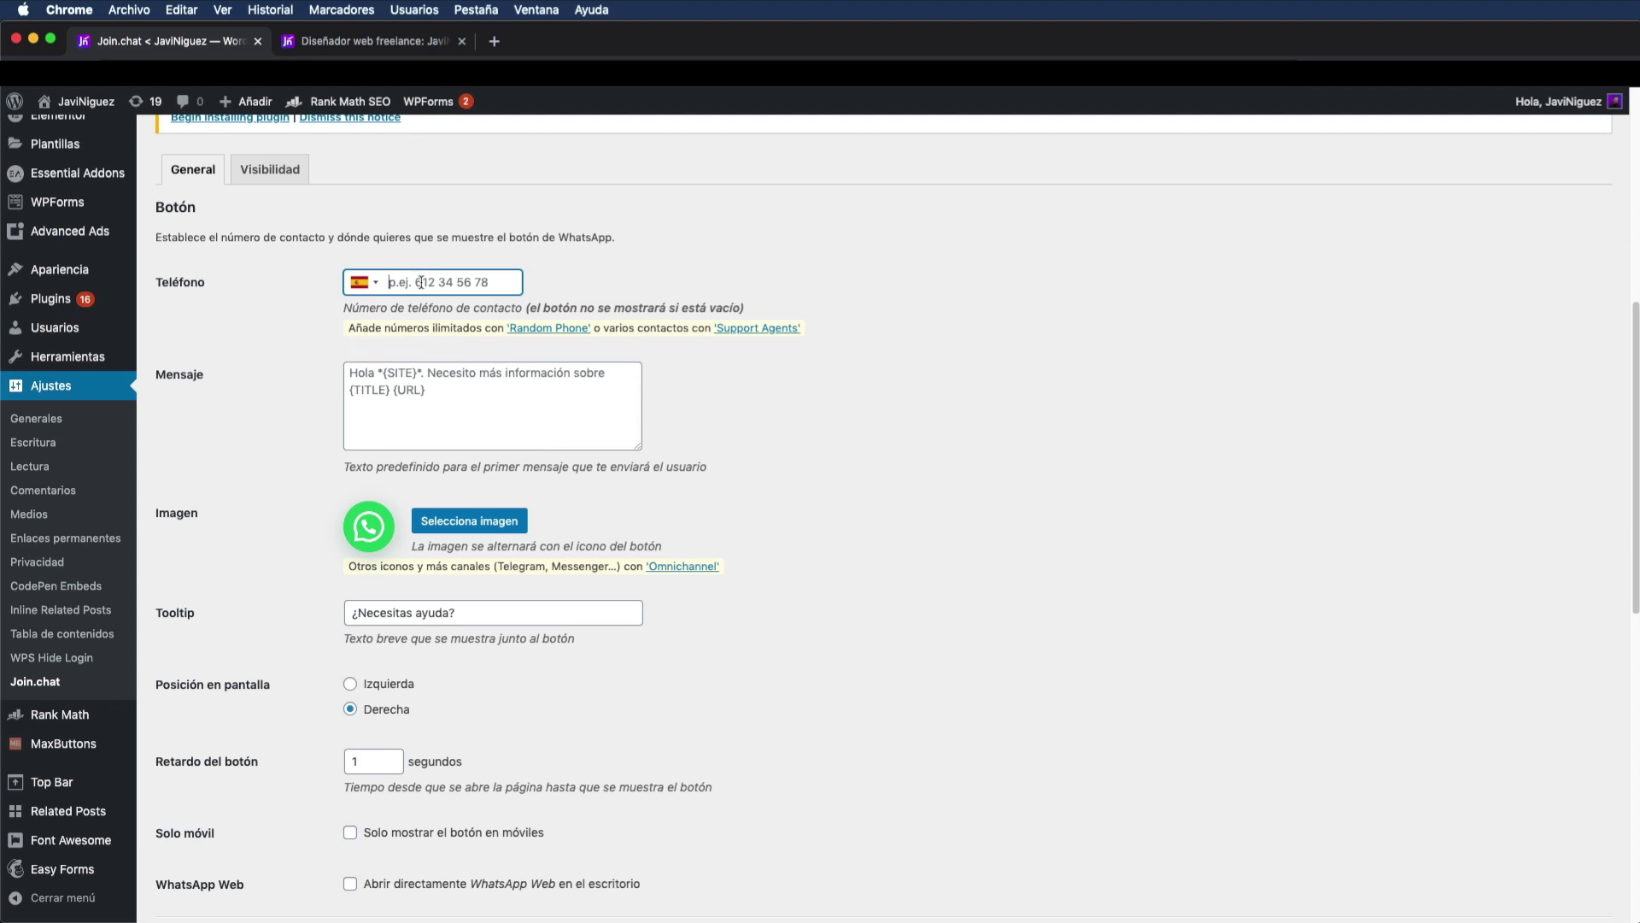
pyautogui.press('super+v')
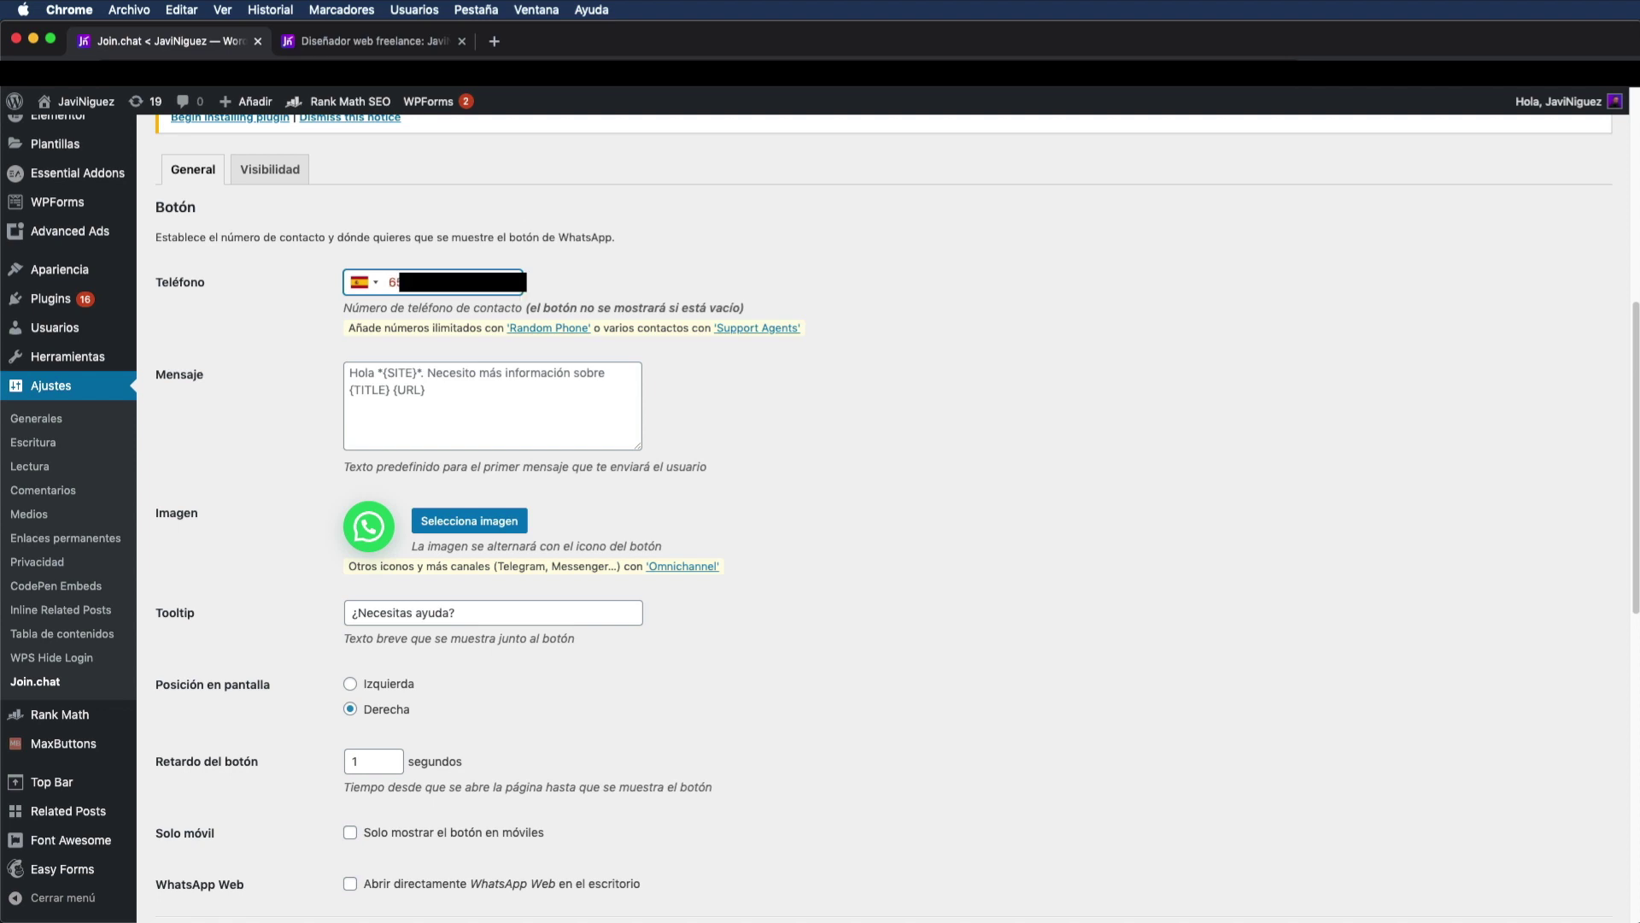
pyautogui.click(867, 404)
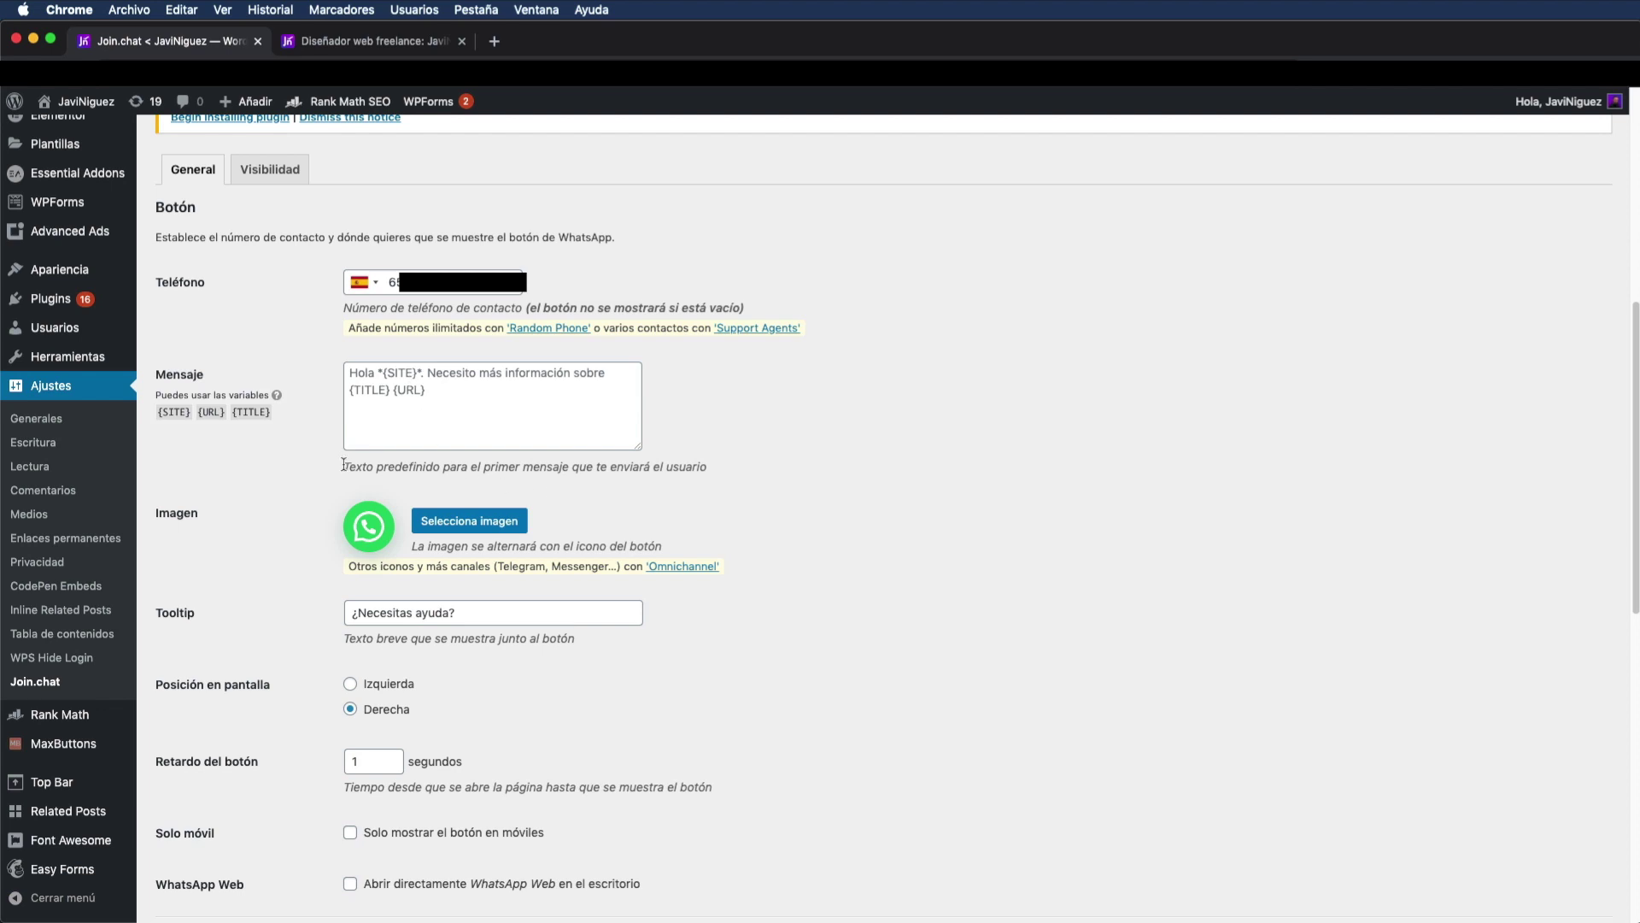
# Review the predefined message, the button options and the chat window's call to action, button text, color and dark mode settings
pyautogui.moveTo(344, 465); pyautogui.dragTo(706, 466)
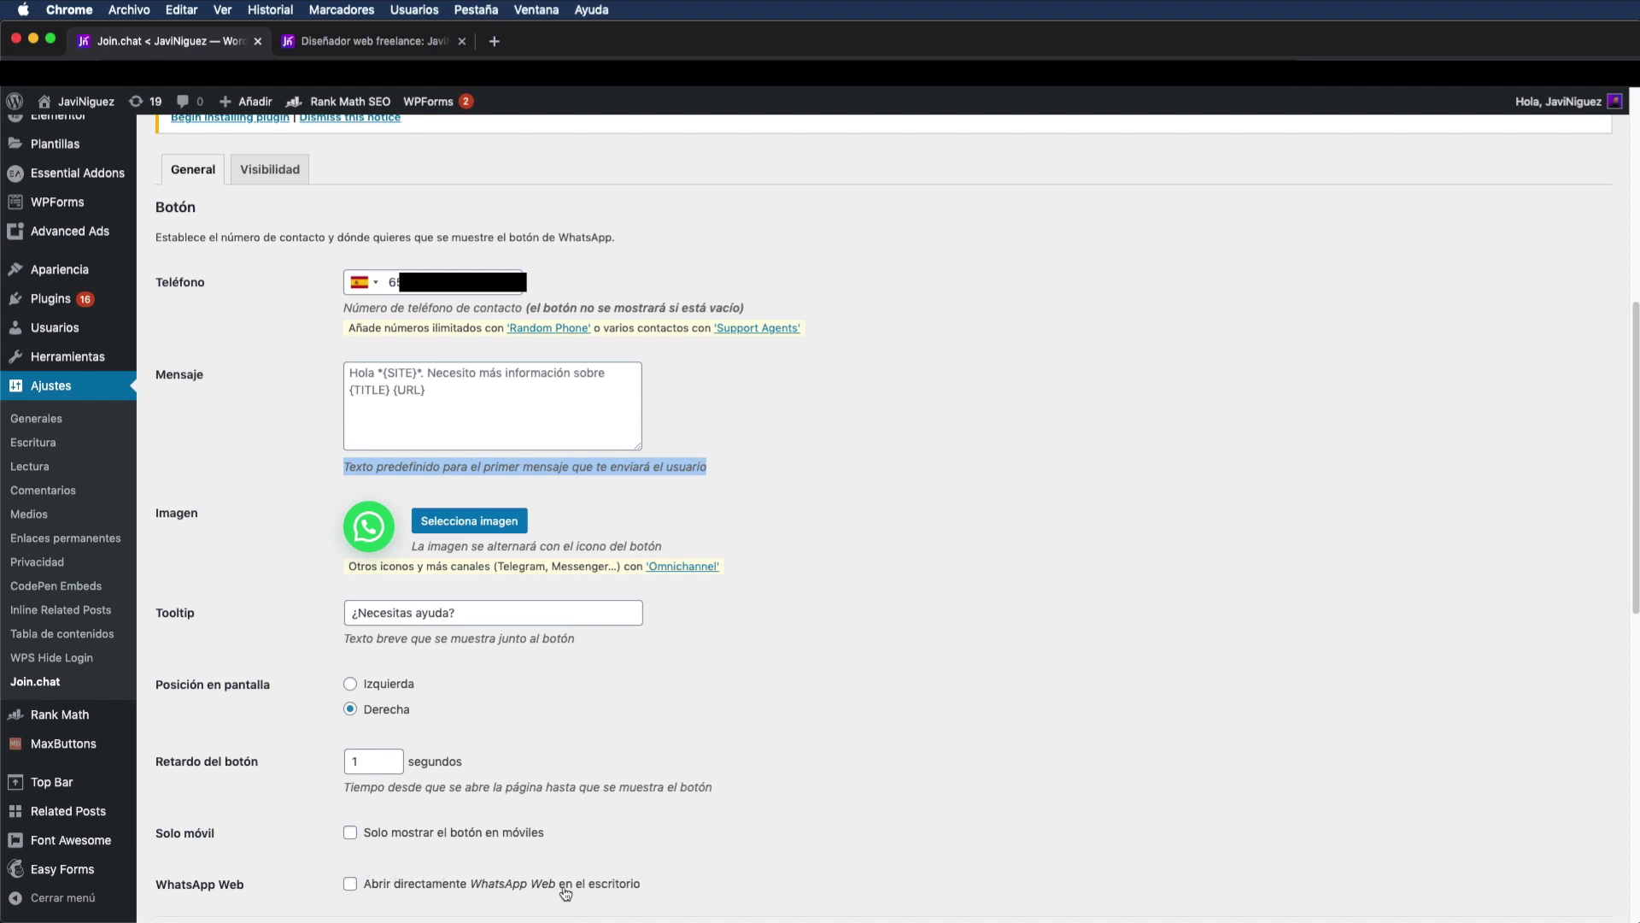
pyautogui.scroll(-9, 594, 891)
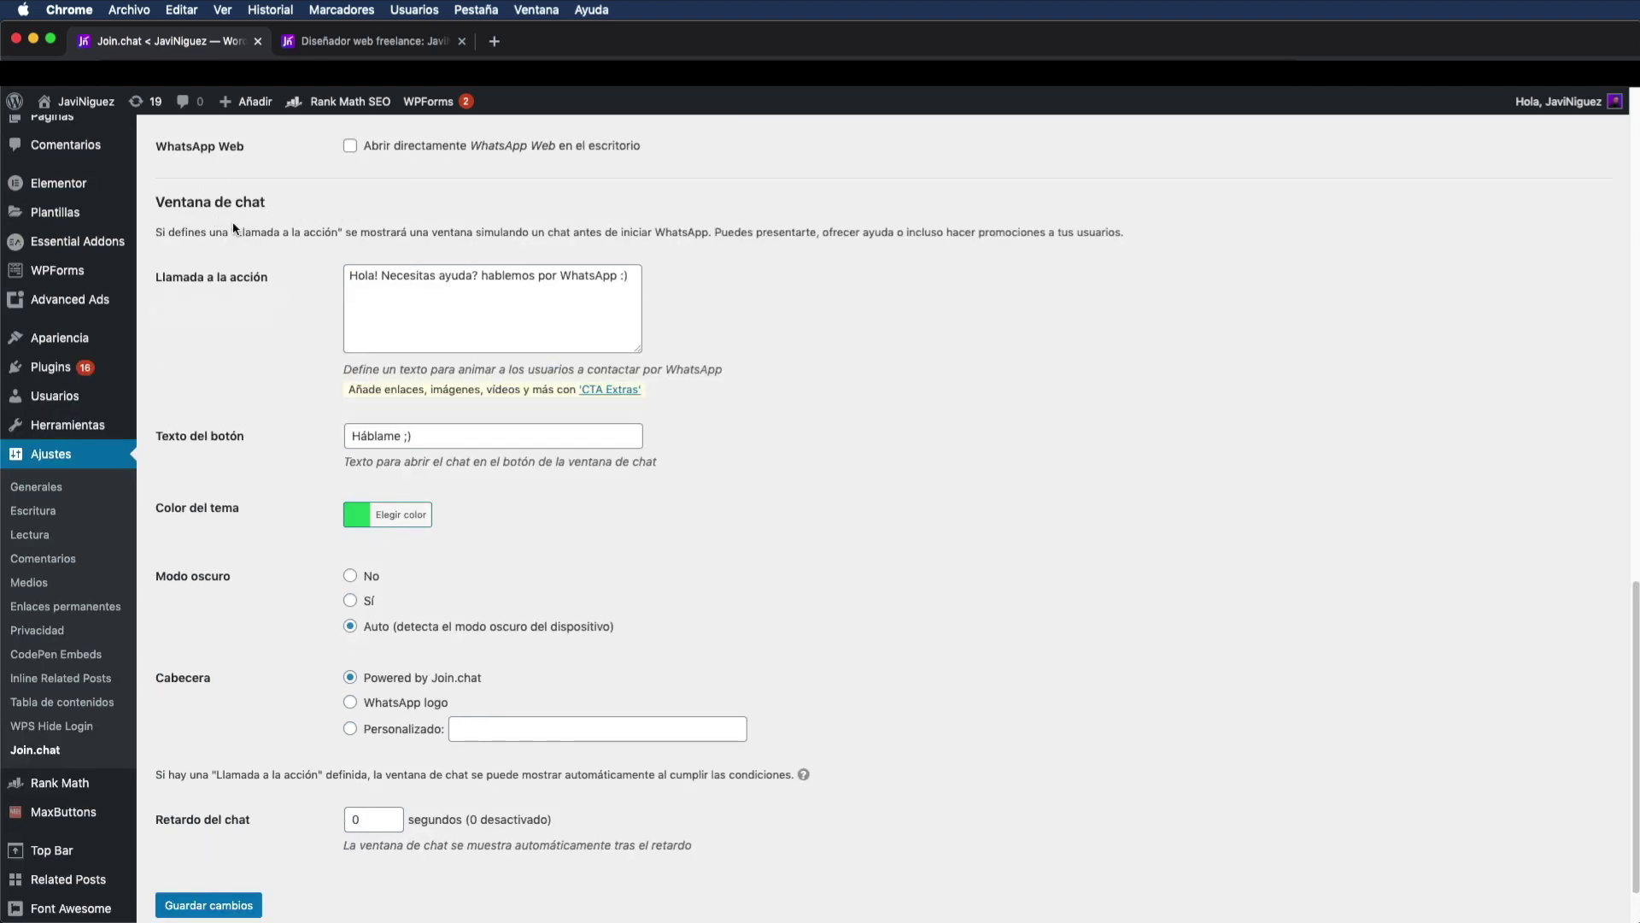
pyautogui.moveTo(262, 291)
pyautogui.moveTo(465, 436); pyautogui.dragTo(278, 442)
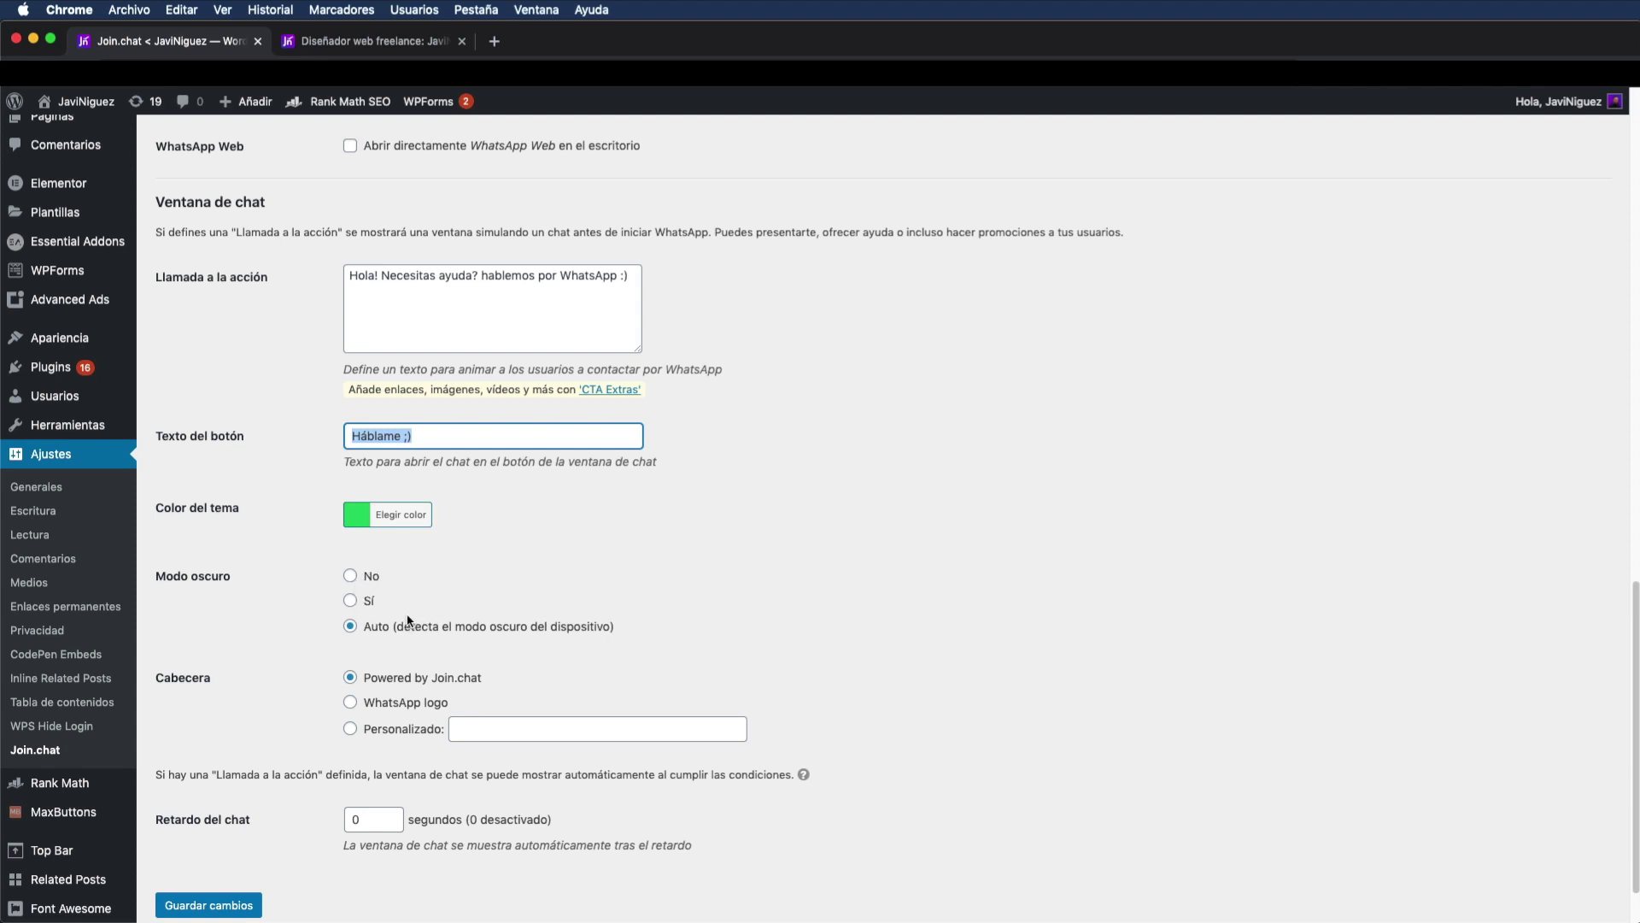
pyautogui.scroll(-1, 386, 575)
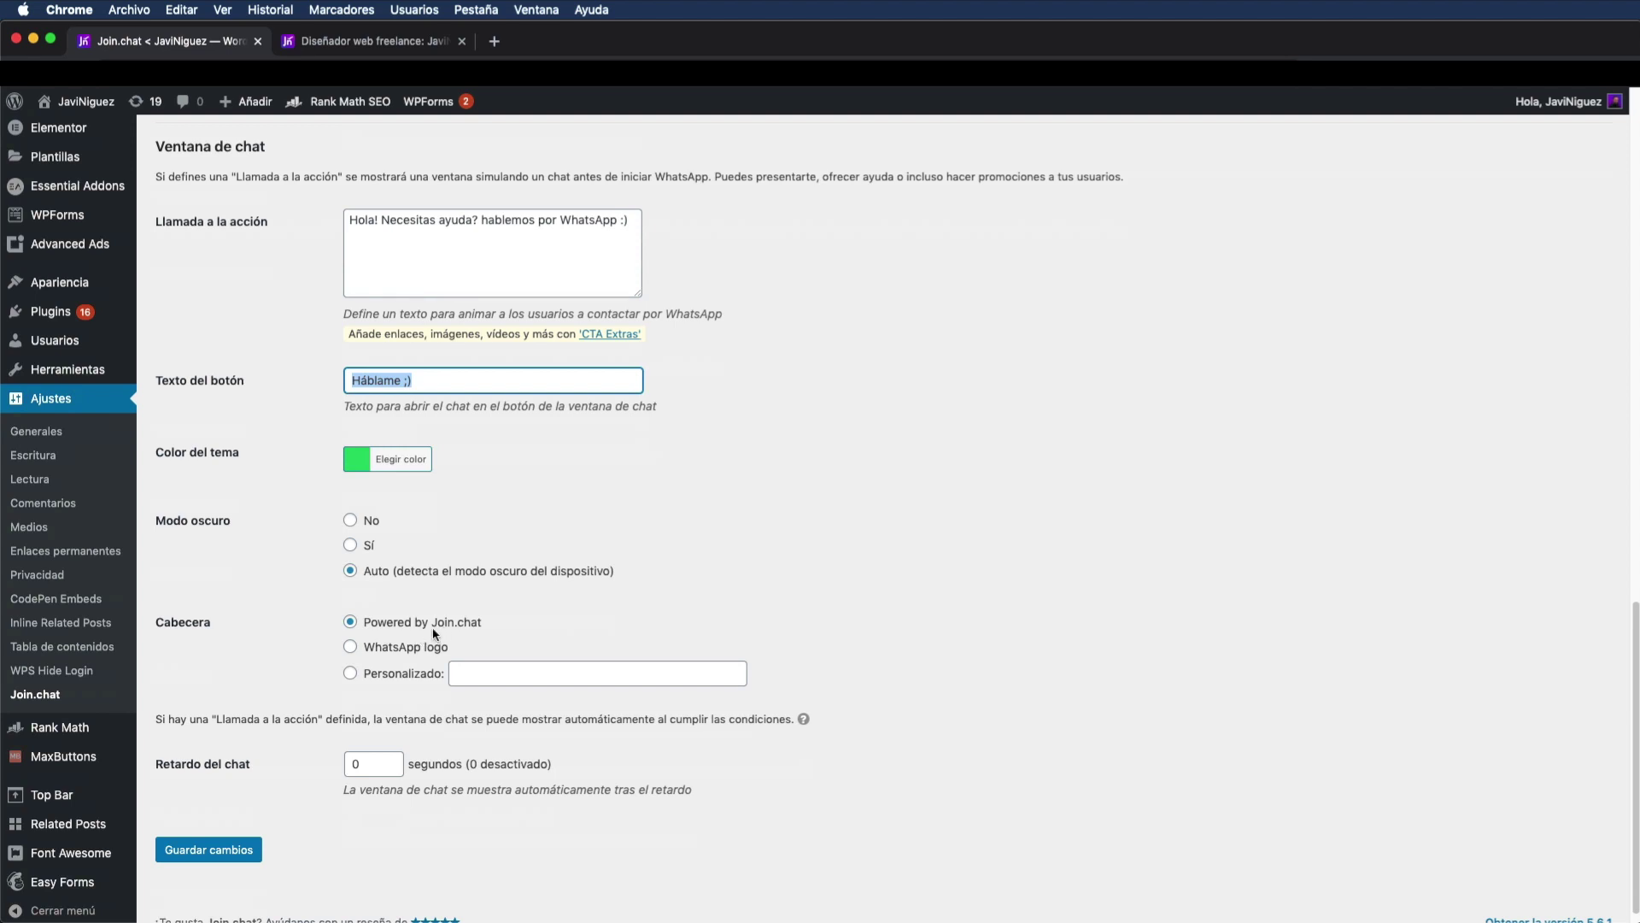
# Try the WhatsApp logo and Personalizado options for the chat window header, and return it to Powered by Join.chat
pyautogui.click(352, 648)
pyautogui.click(350, 673)
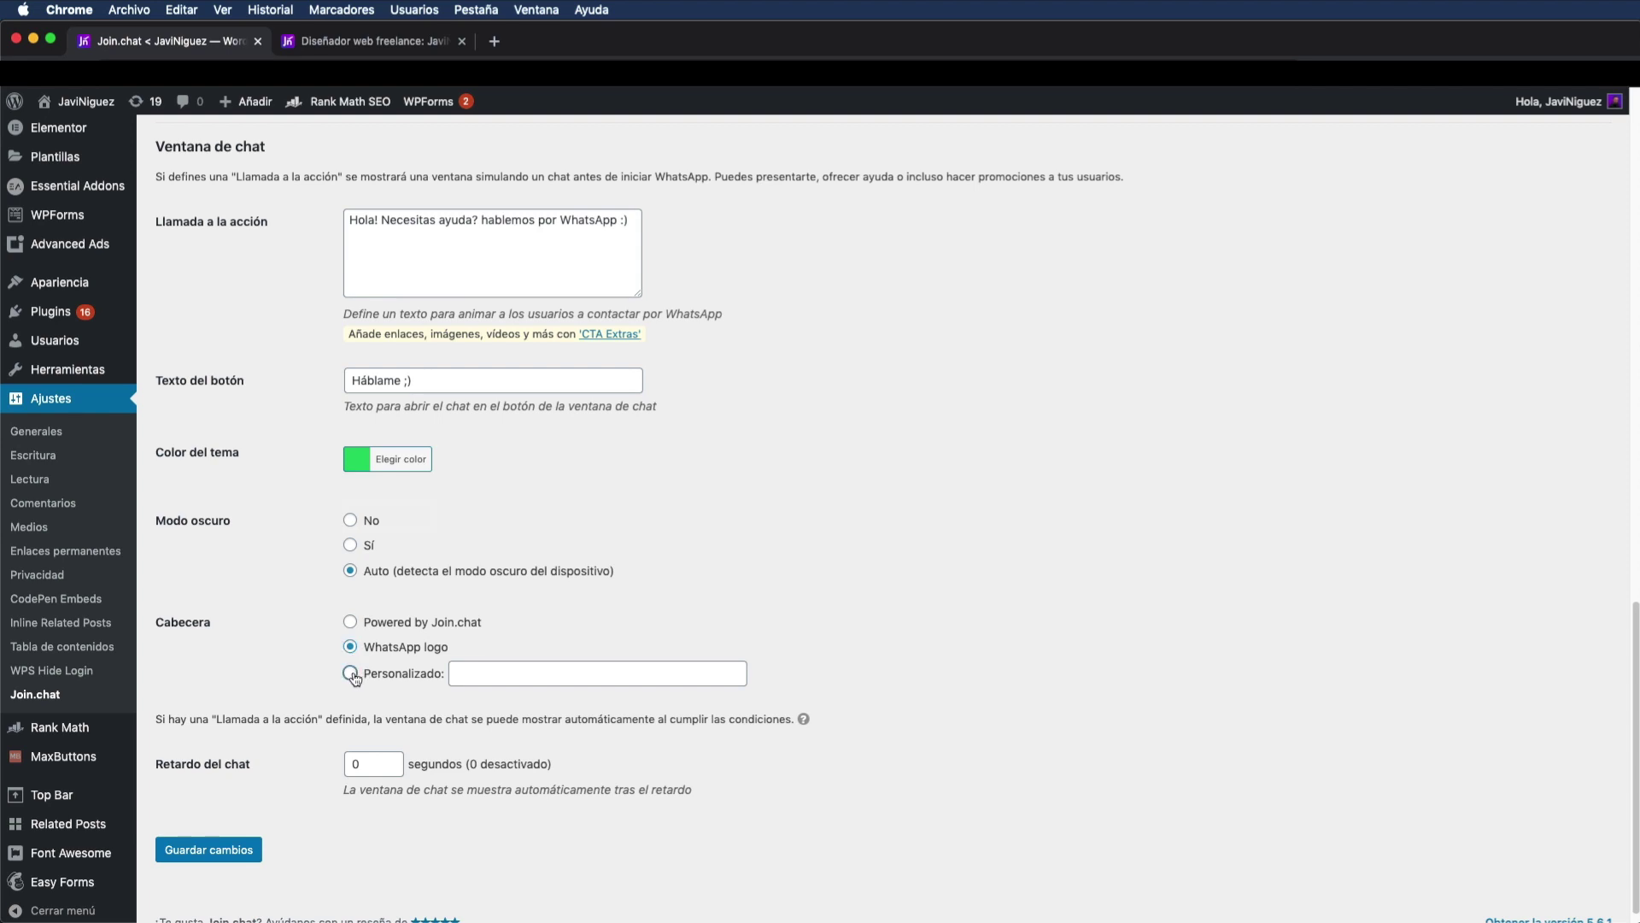
pyautogui.click(468, 674)
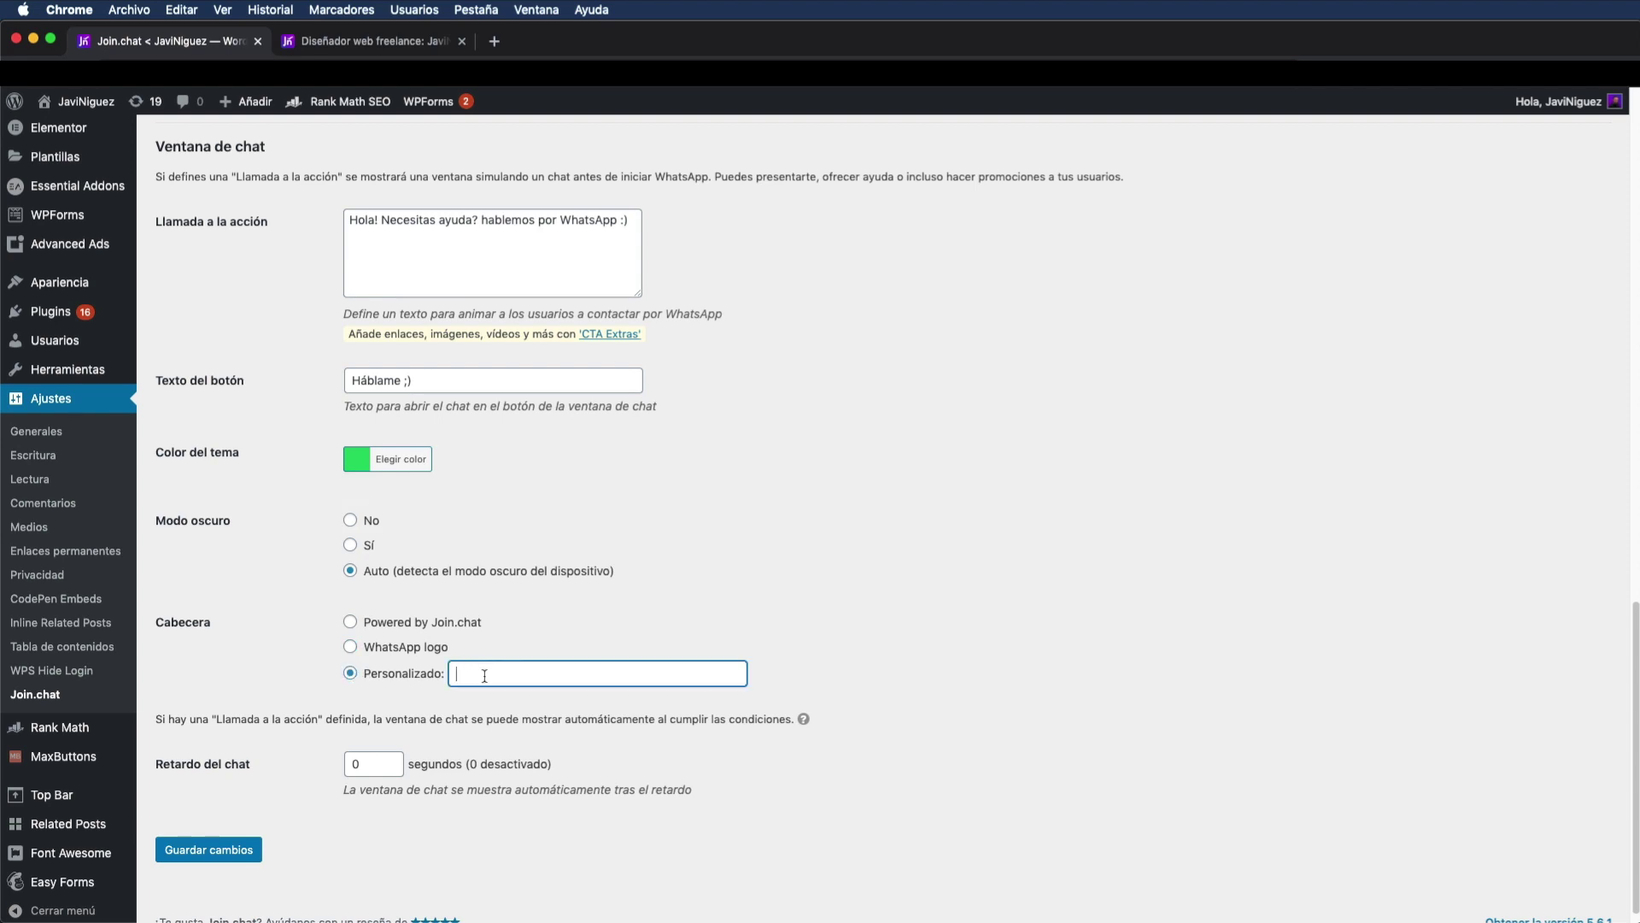
pyautogui.press('super+r')
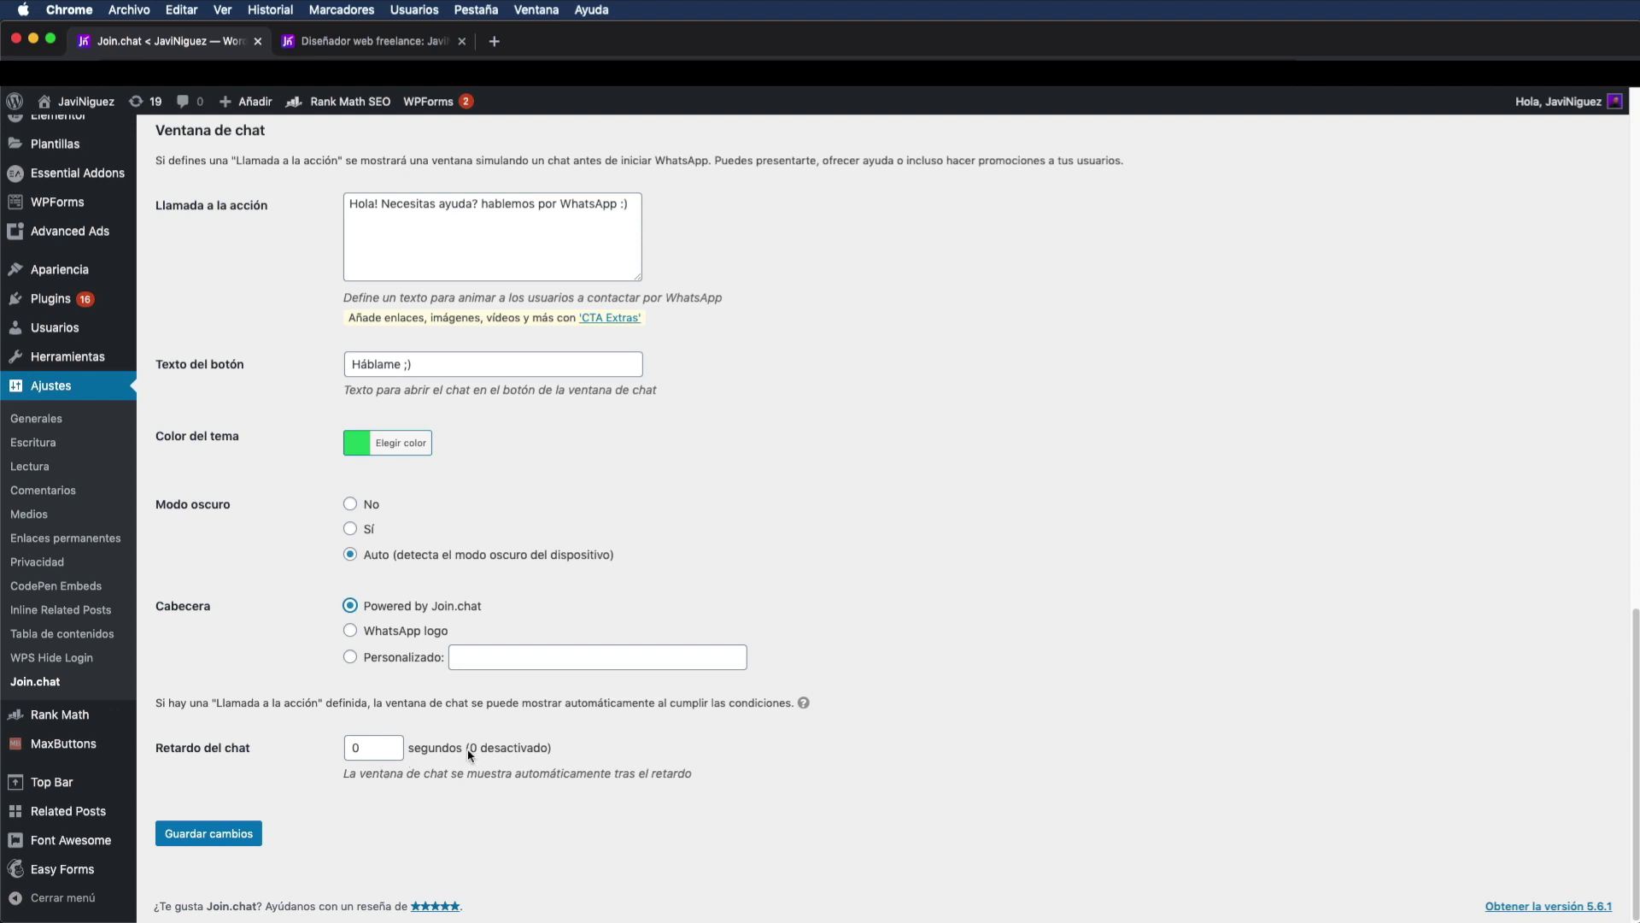
# Save the Join.chat settings and open the WhatsApp chat window on the website's home page
pyautogui.click(369, 748)
pyautogui.click(234, 840)
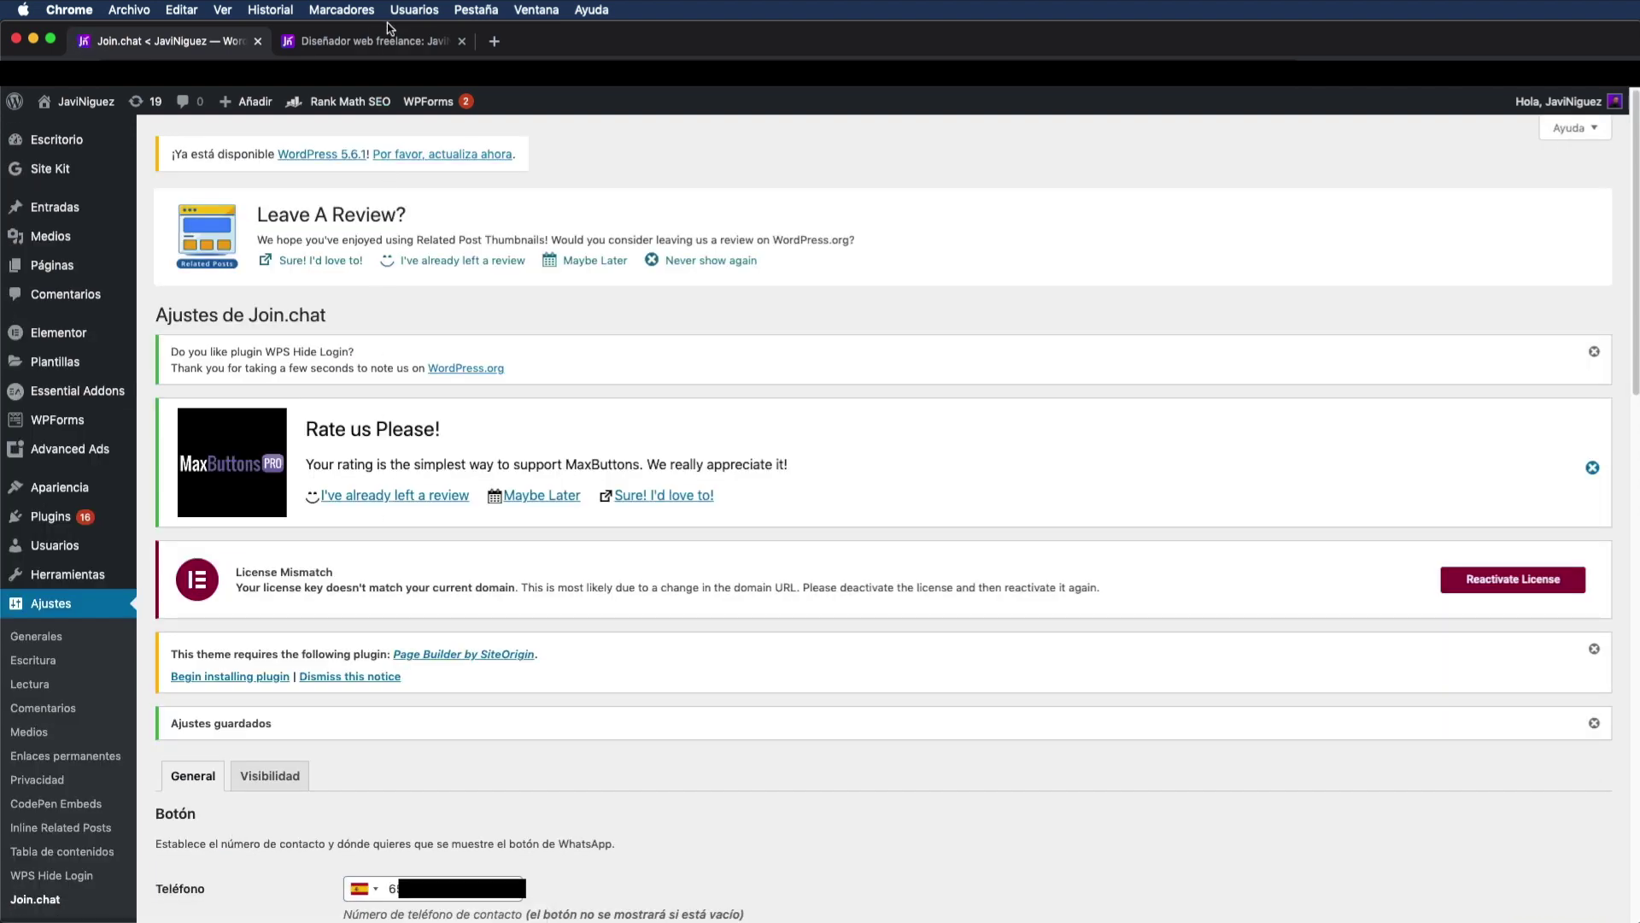
pyautogui.click(387, 43)
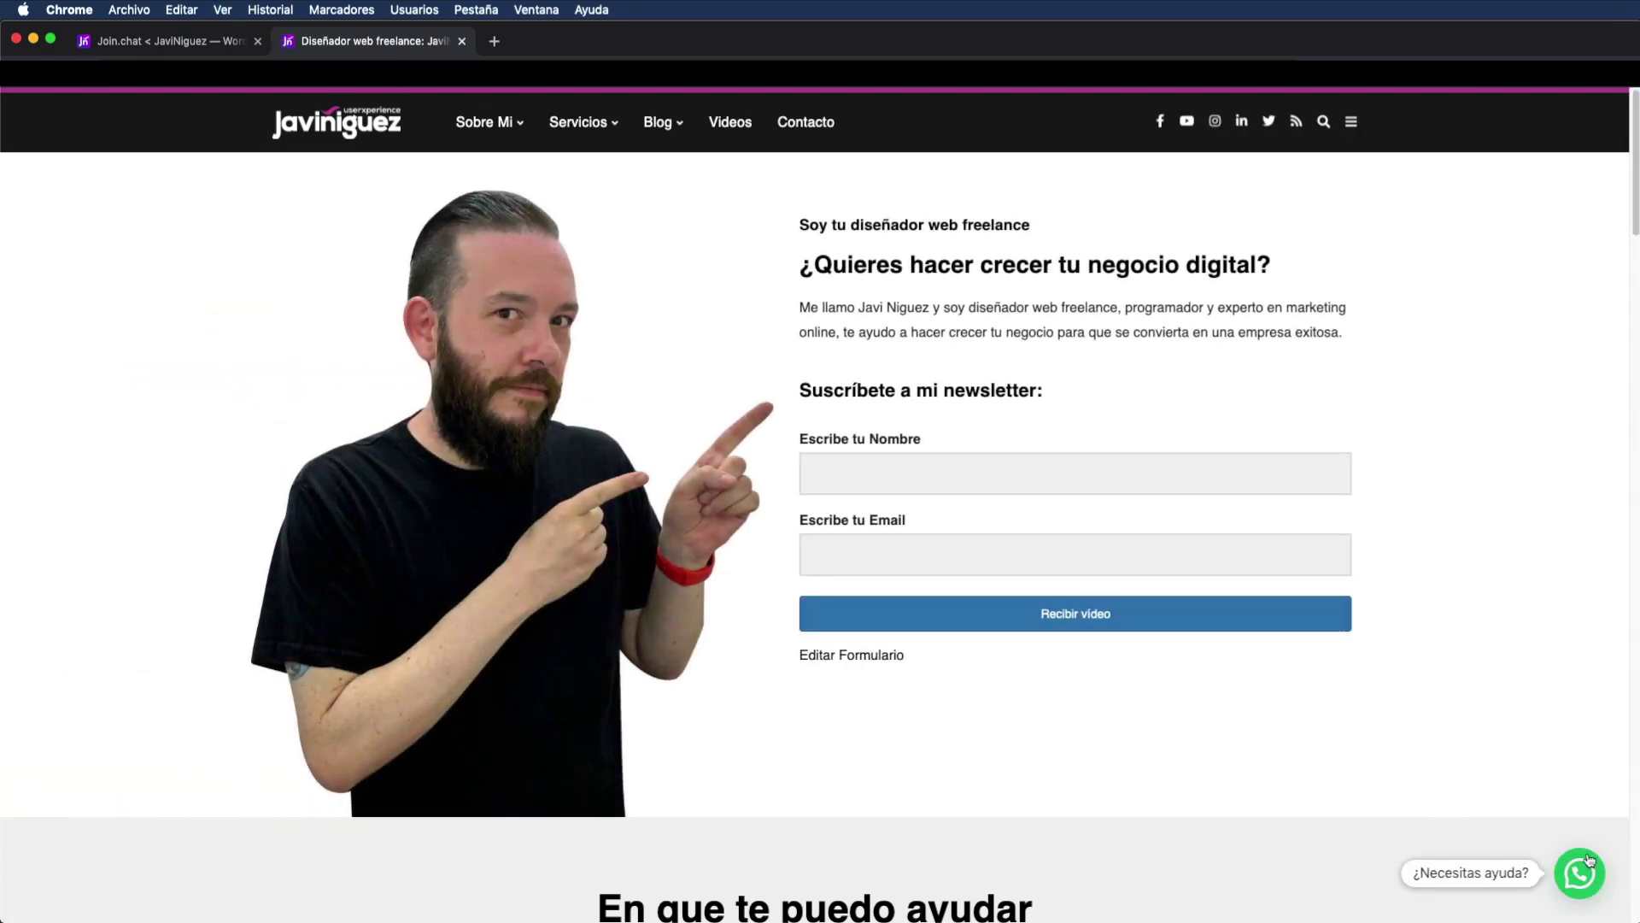
pyautogui.click(1580, 877)
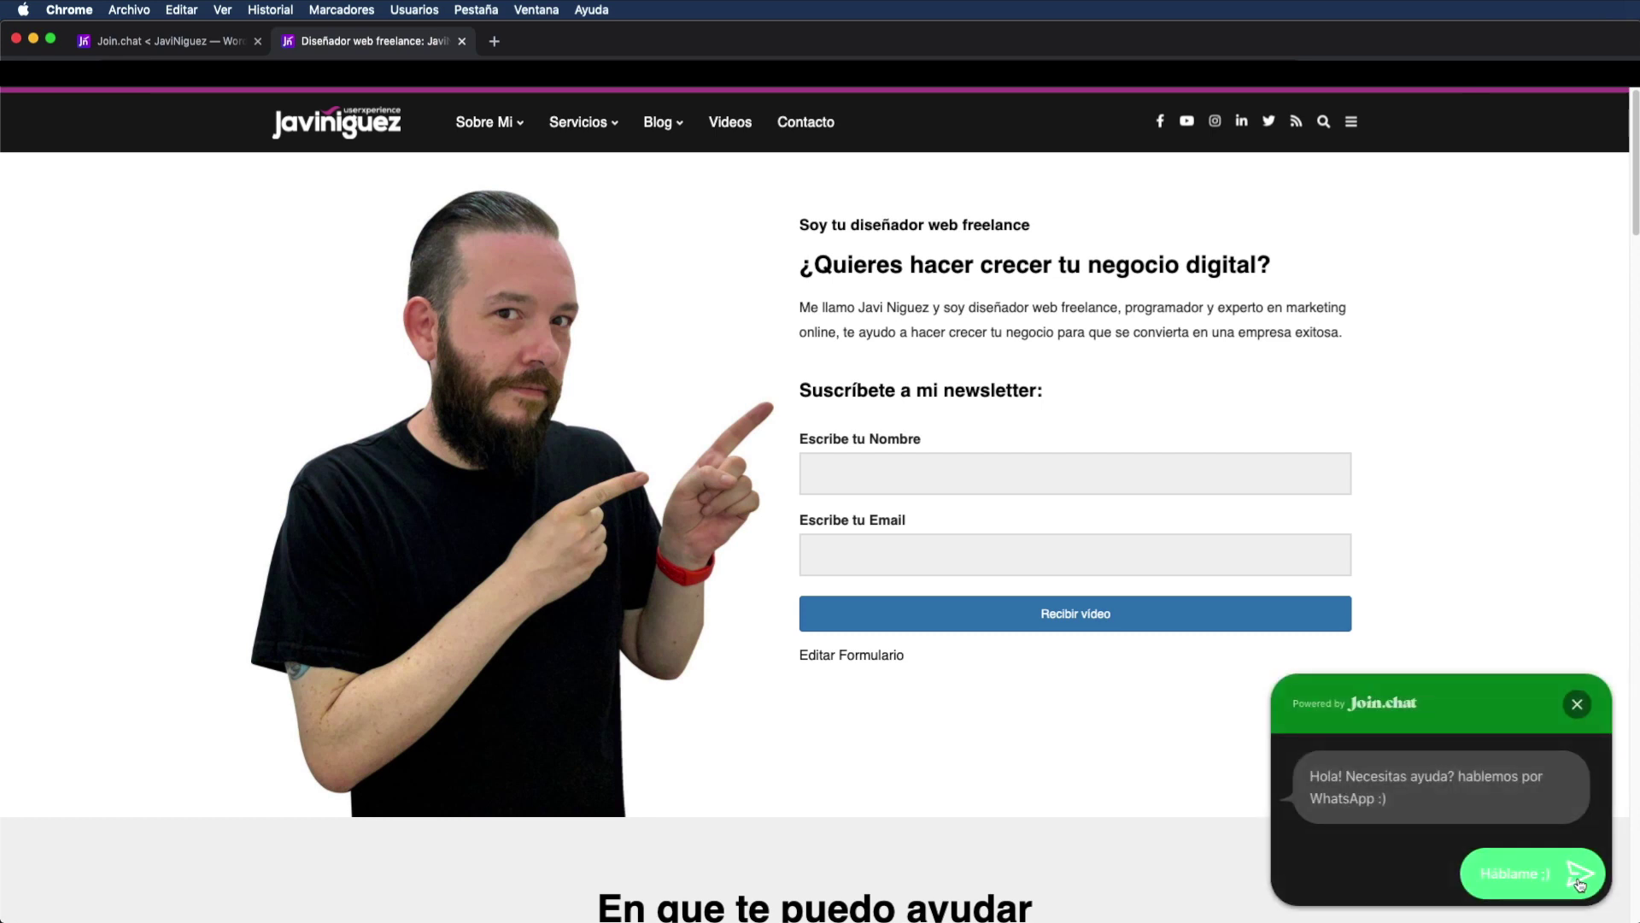